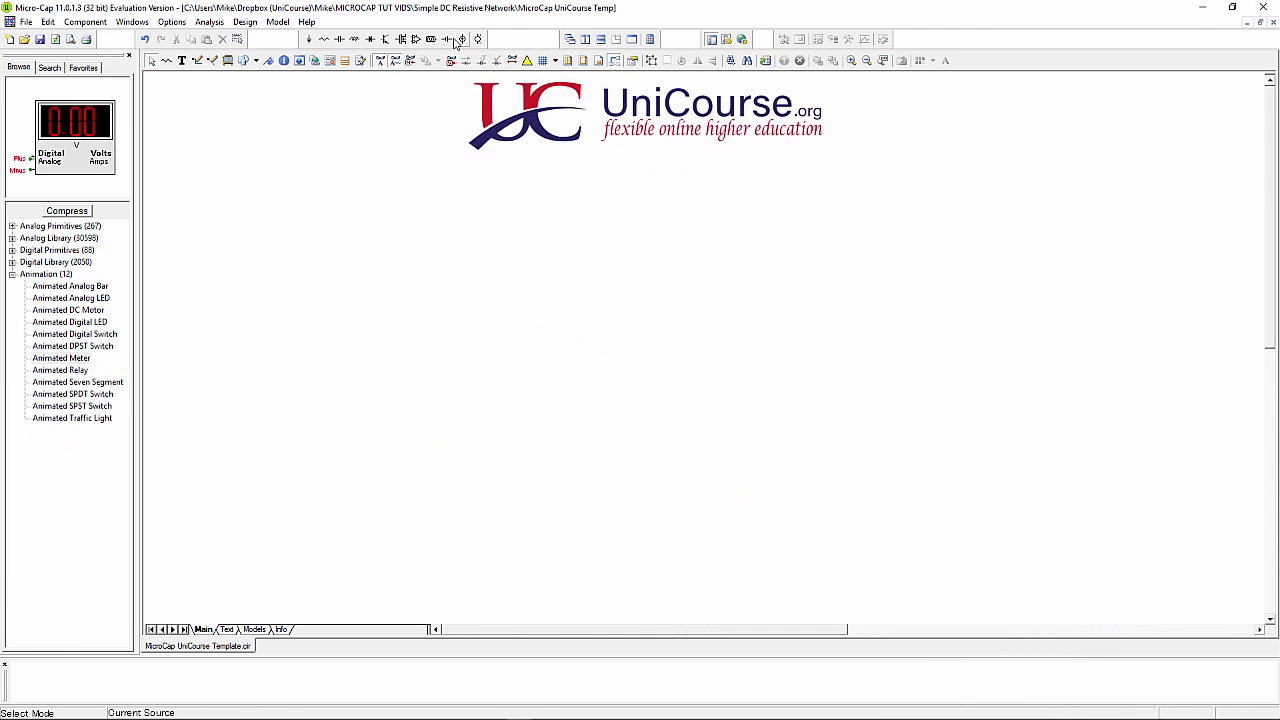
- Pick the Battery component from the toolbar for placement on the blank schematic
click(454, 39)
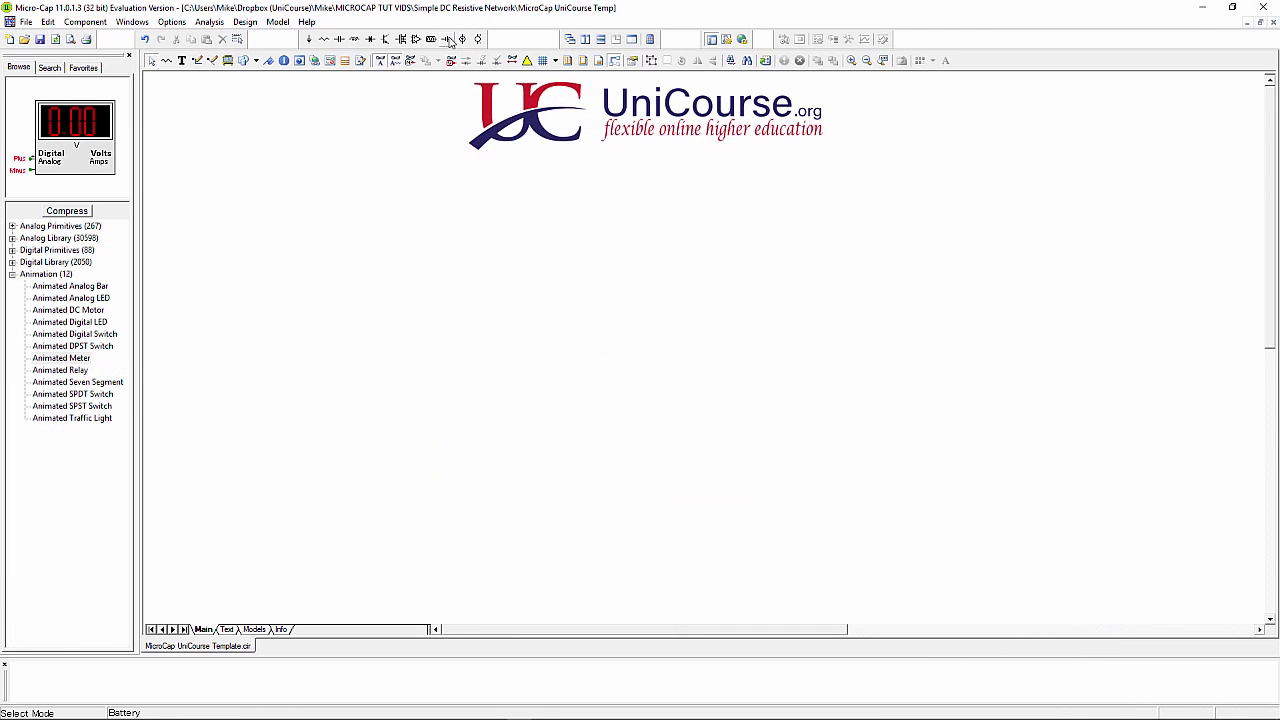
- Place battery V1 at 10 V, then resistors R1 at 2k and R2 at 3k
click(454, 340)
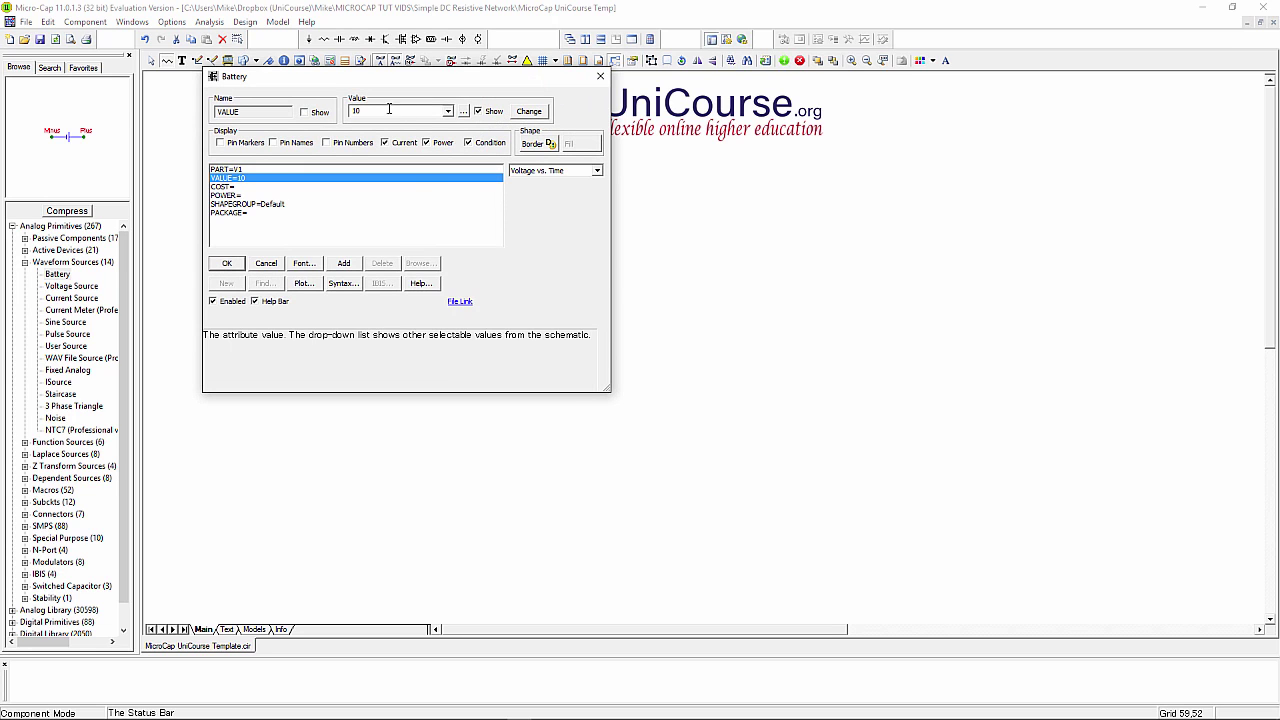
click(227, 264)
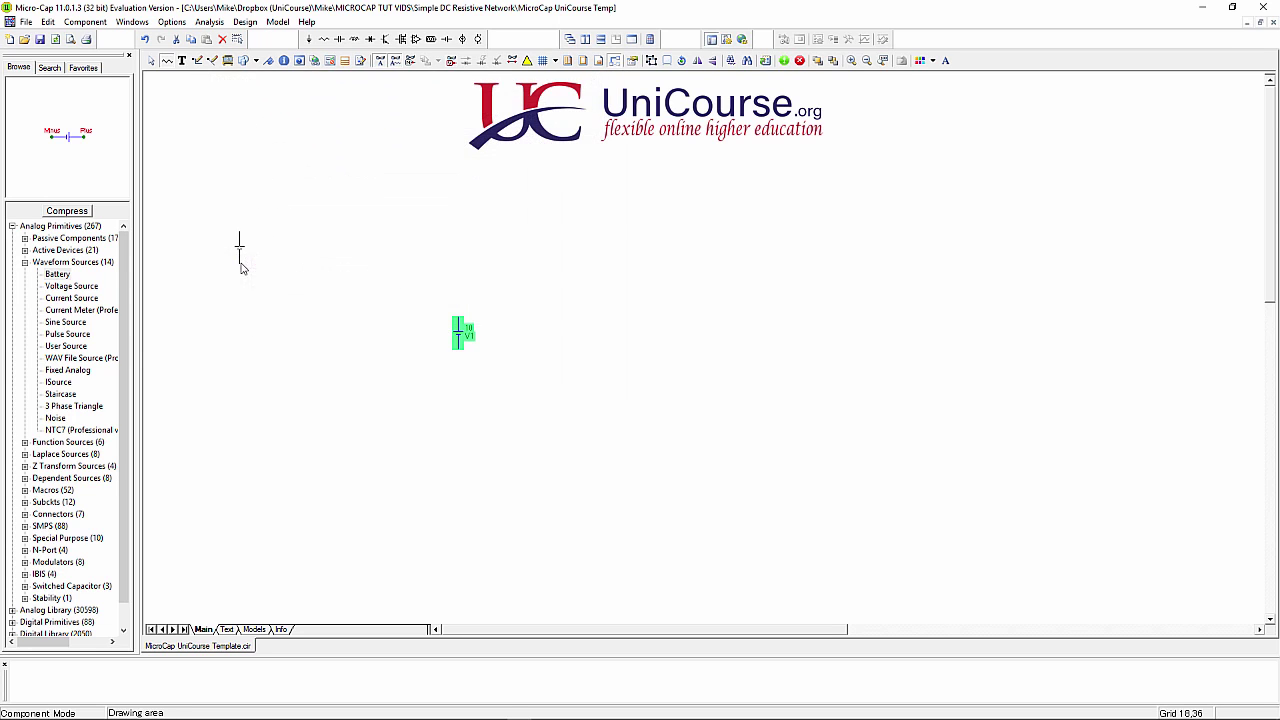
click(315, 60)
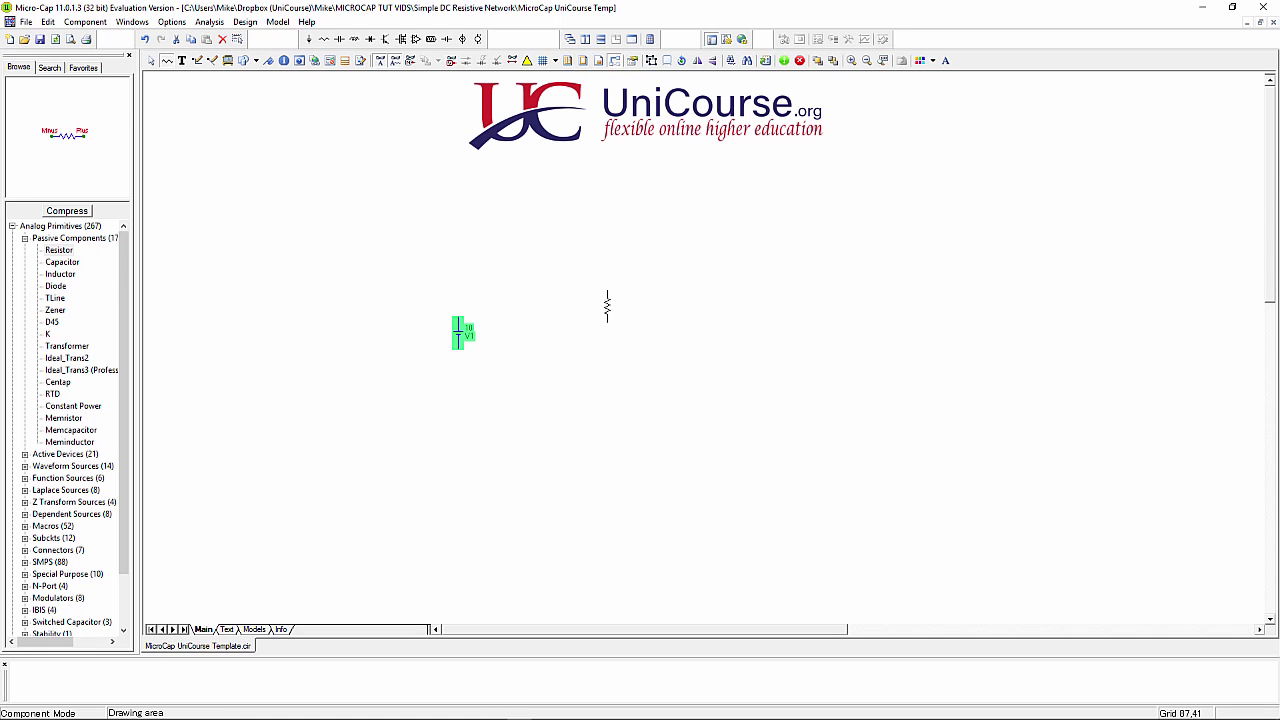
click(606, 306)
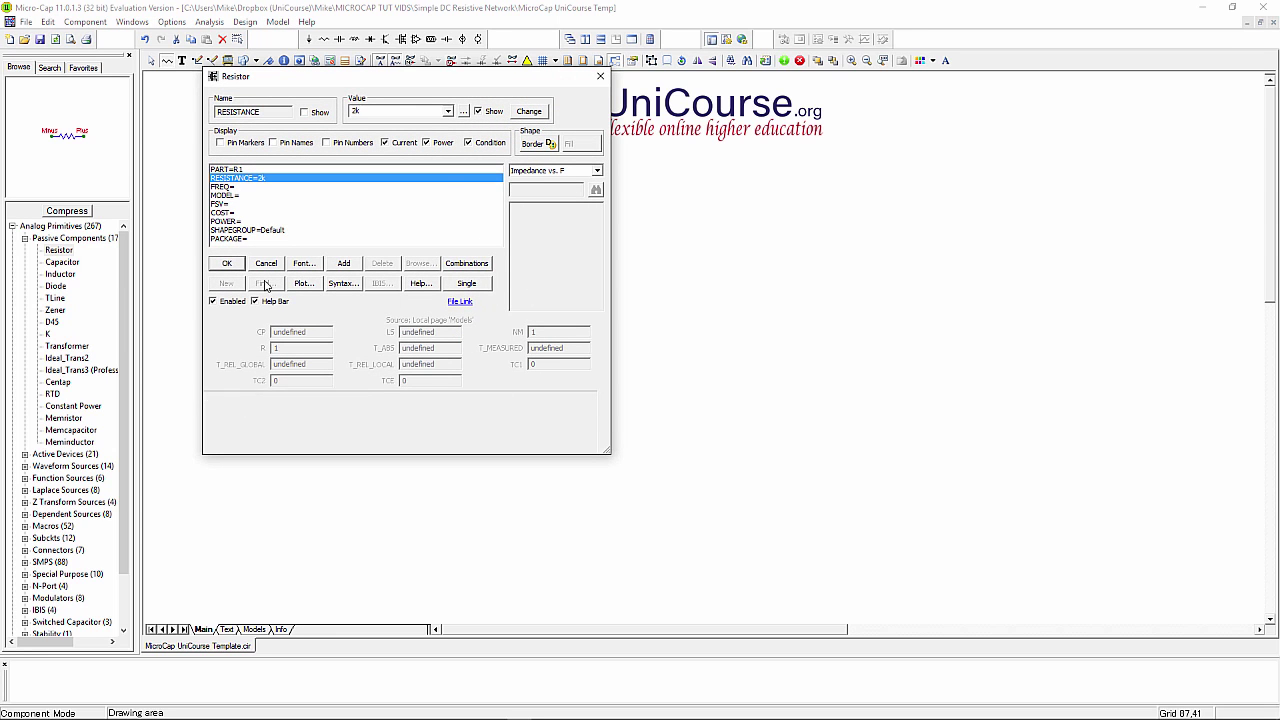
click(227, 263)
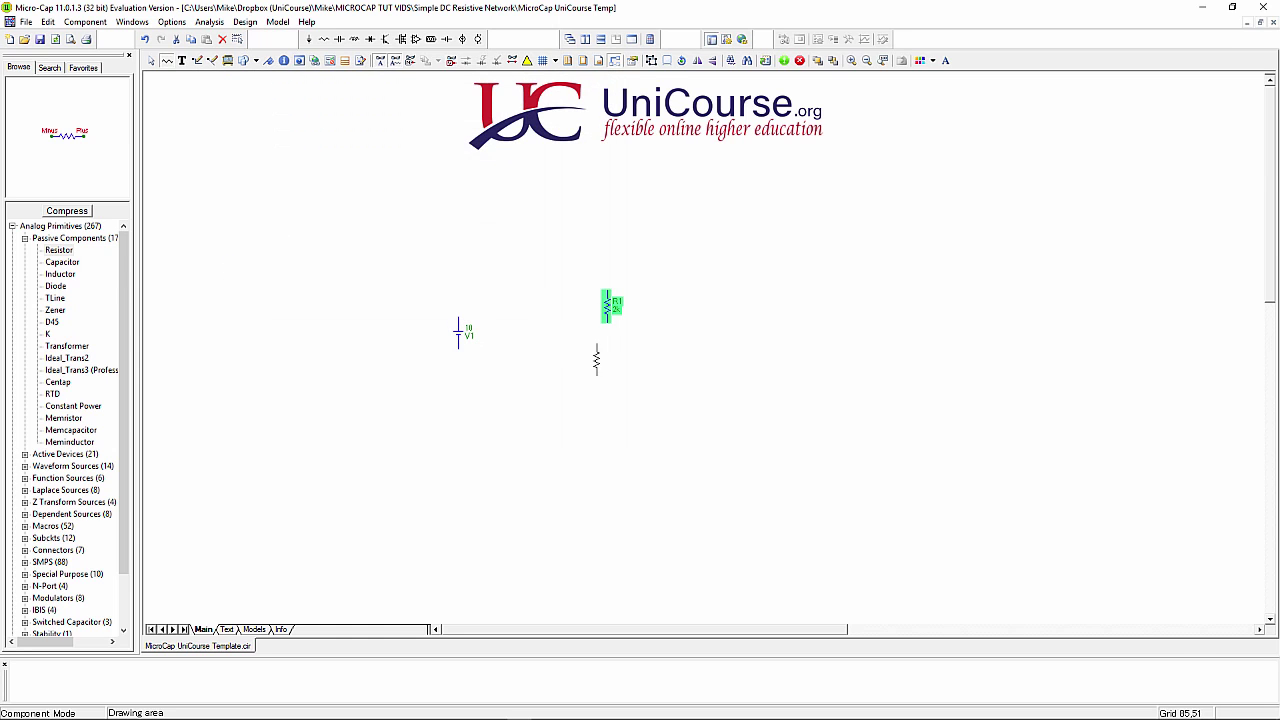
click(607, 306)
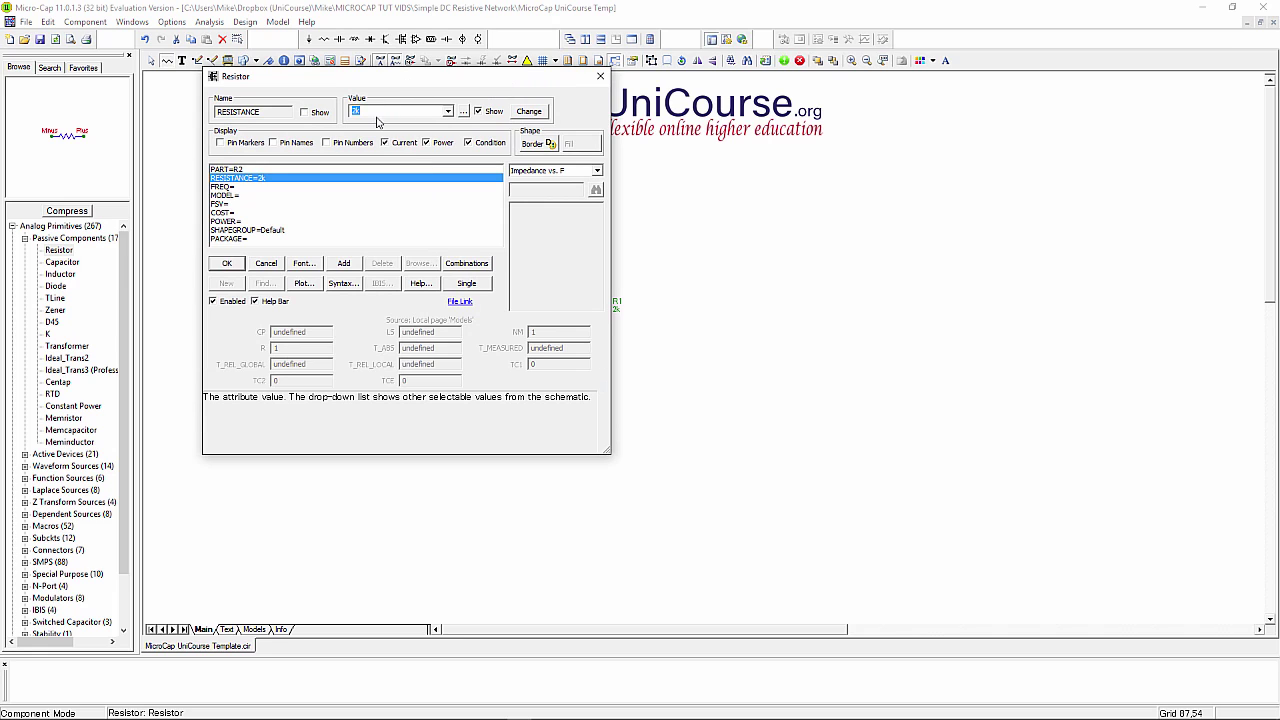
text(3k)
click(230, 264)
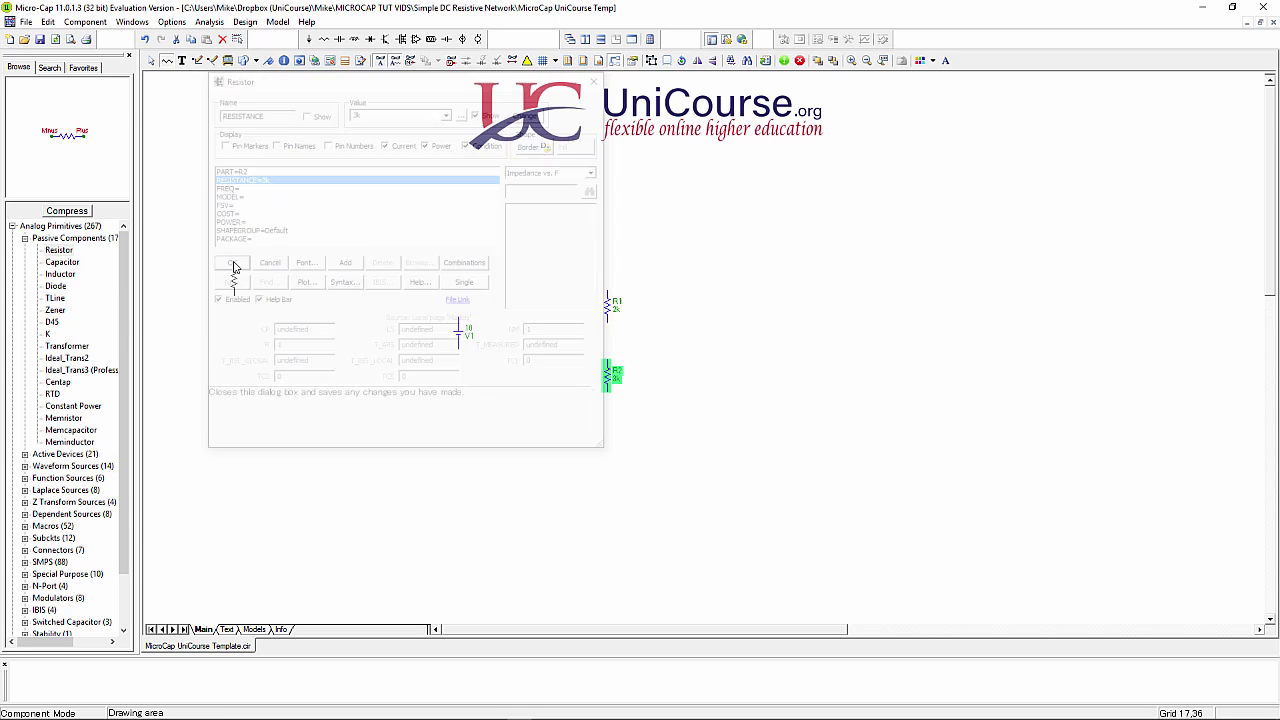
- Place an Animated Meter from the Animation group above the resistors, set to read amps (A)
click(152, 60)
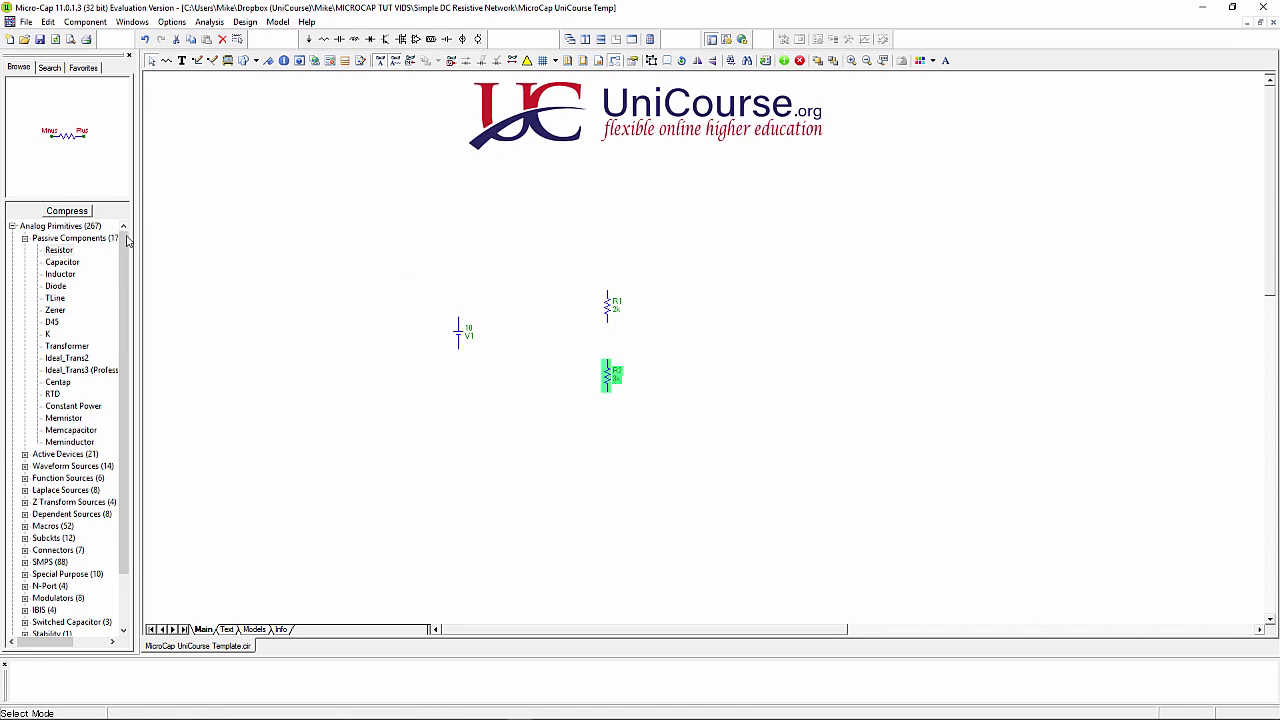
click(13, 227)
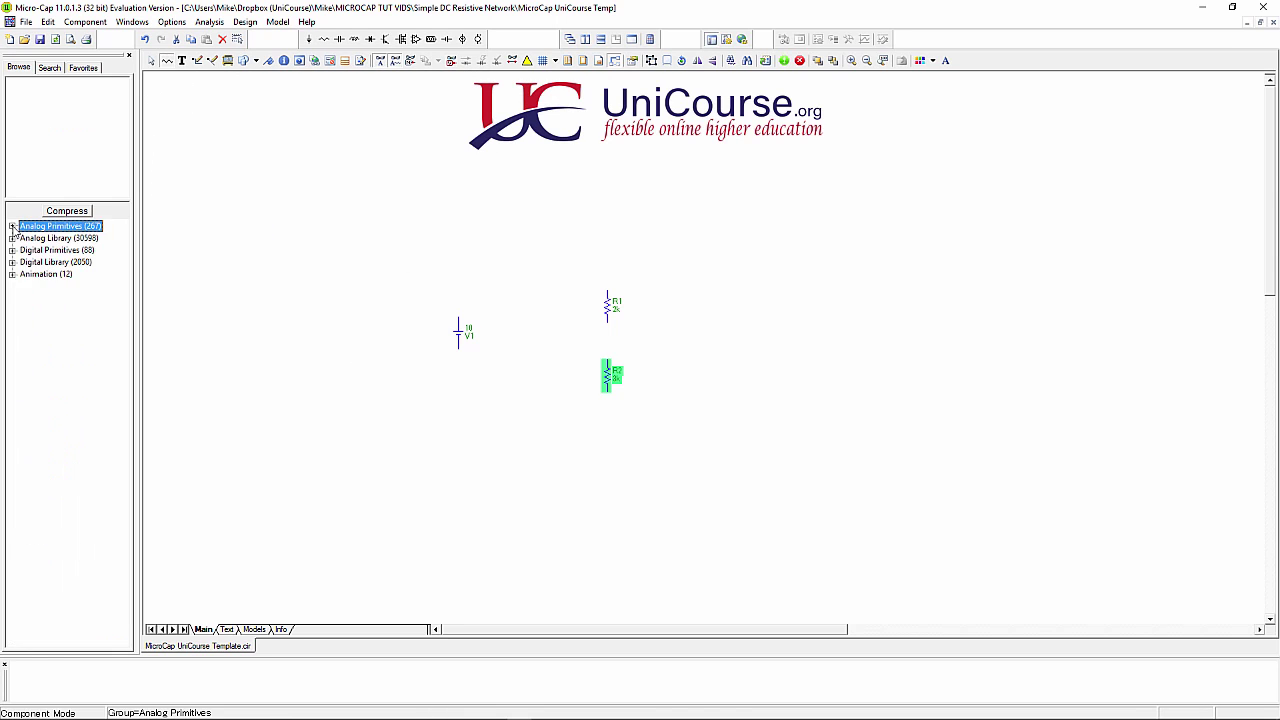
click(12, 276)
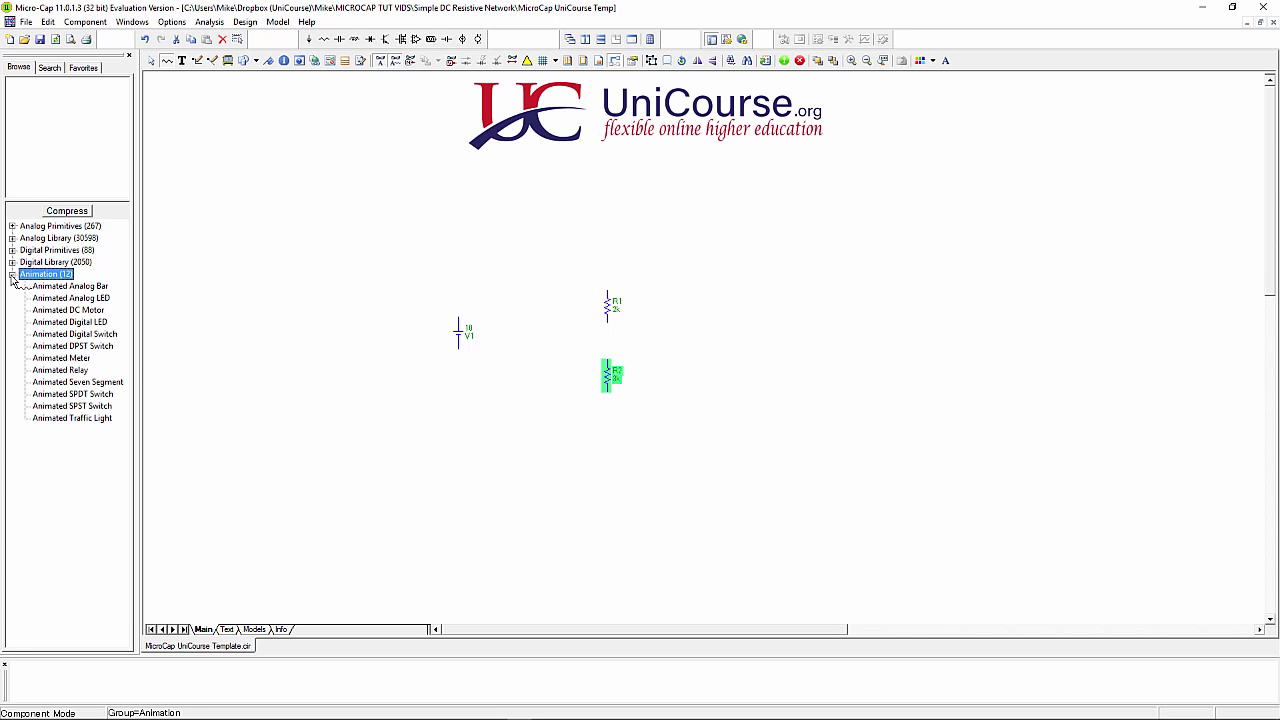
click(62, 358)
mouse_move(86, 366)
mouse_down()
mouse_move(150, 345)
mouse_move(320, 245)
mouse_move(434, 263)
mouse_move(540, 200)
mouse_up()
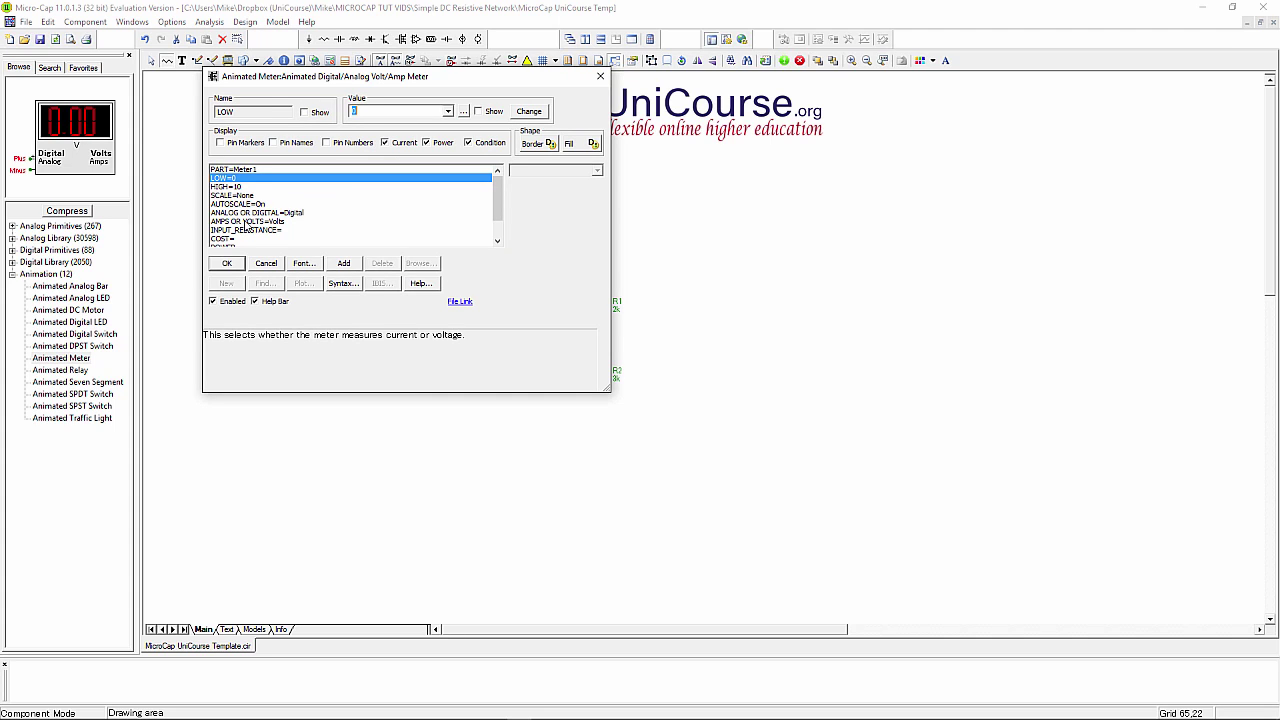
click(246, 221)
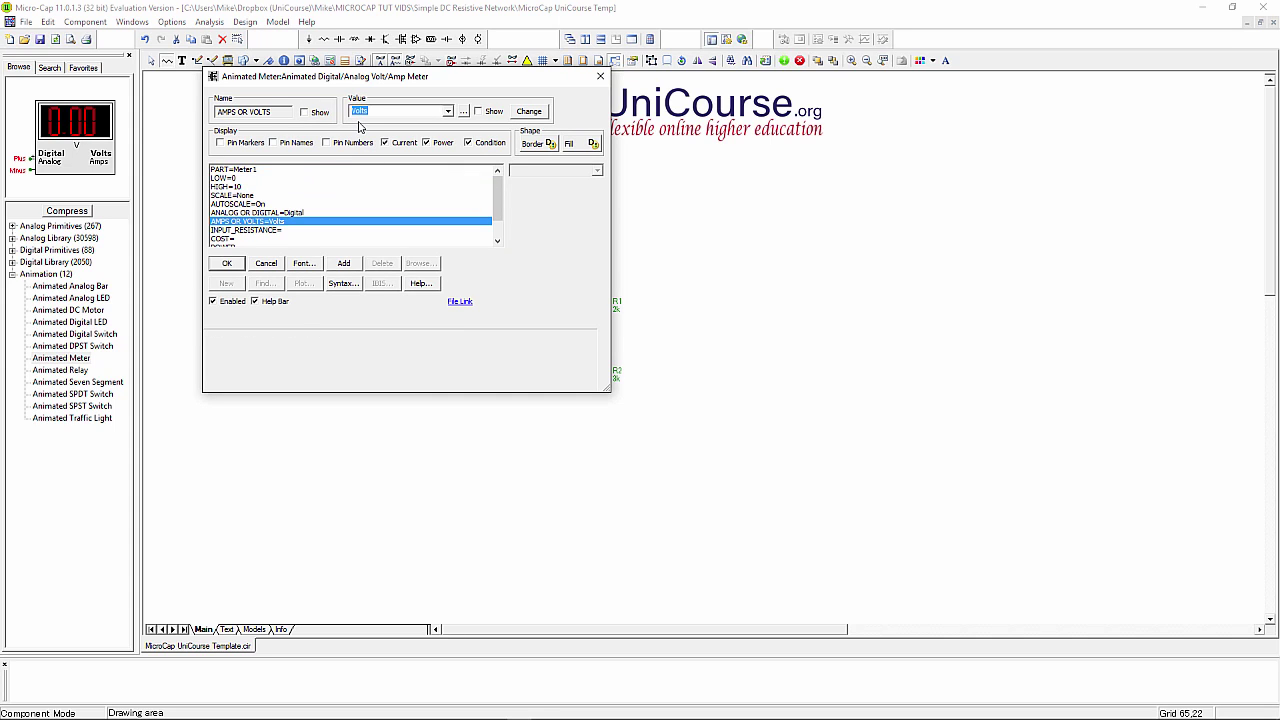
text(Amps)
click(226, 263)
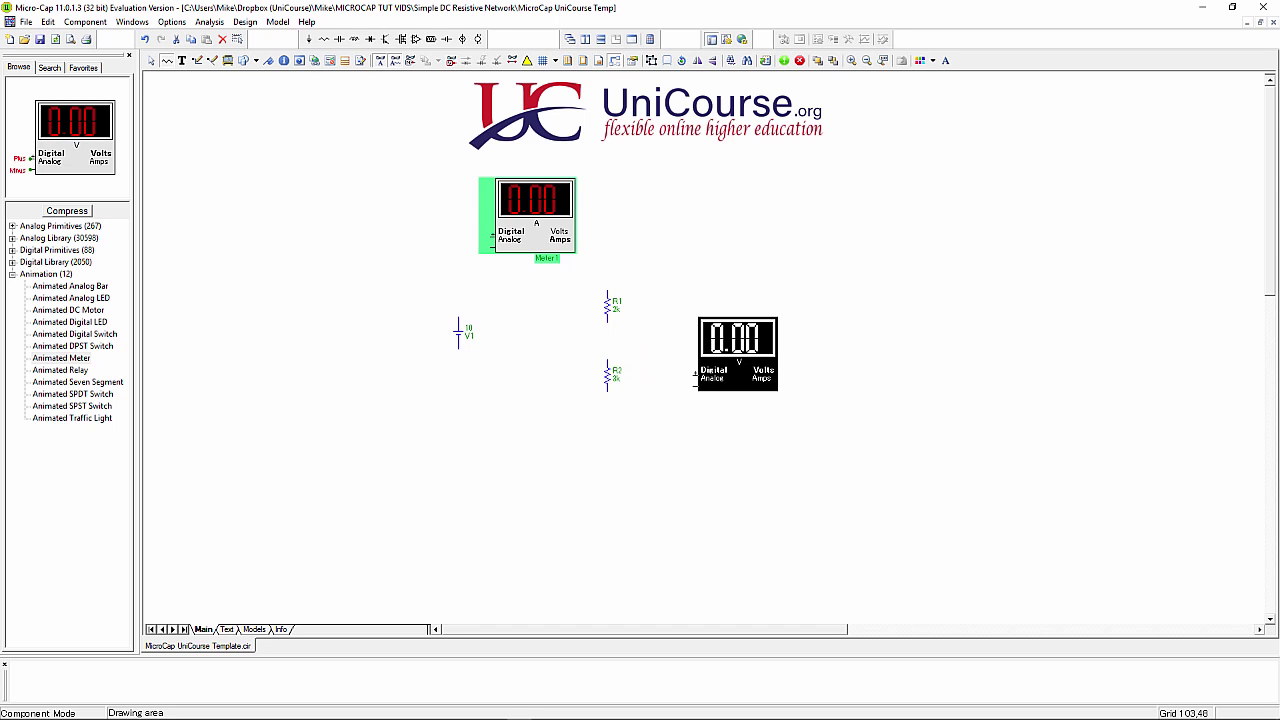
- Place a second animated meter right of the resistors, keeping it on volts
click(681, 327)
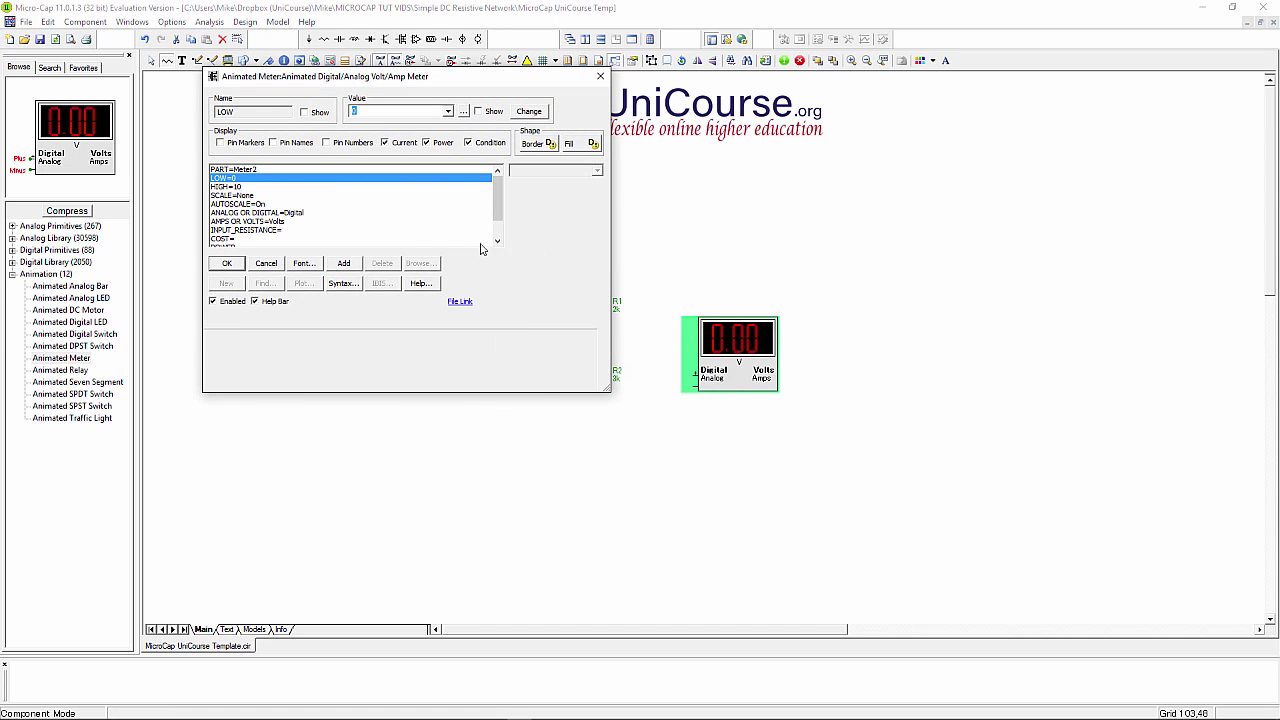
click(268, 222)
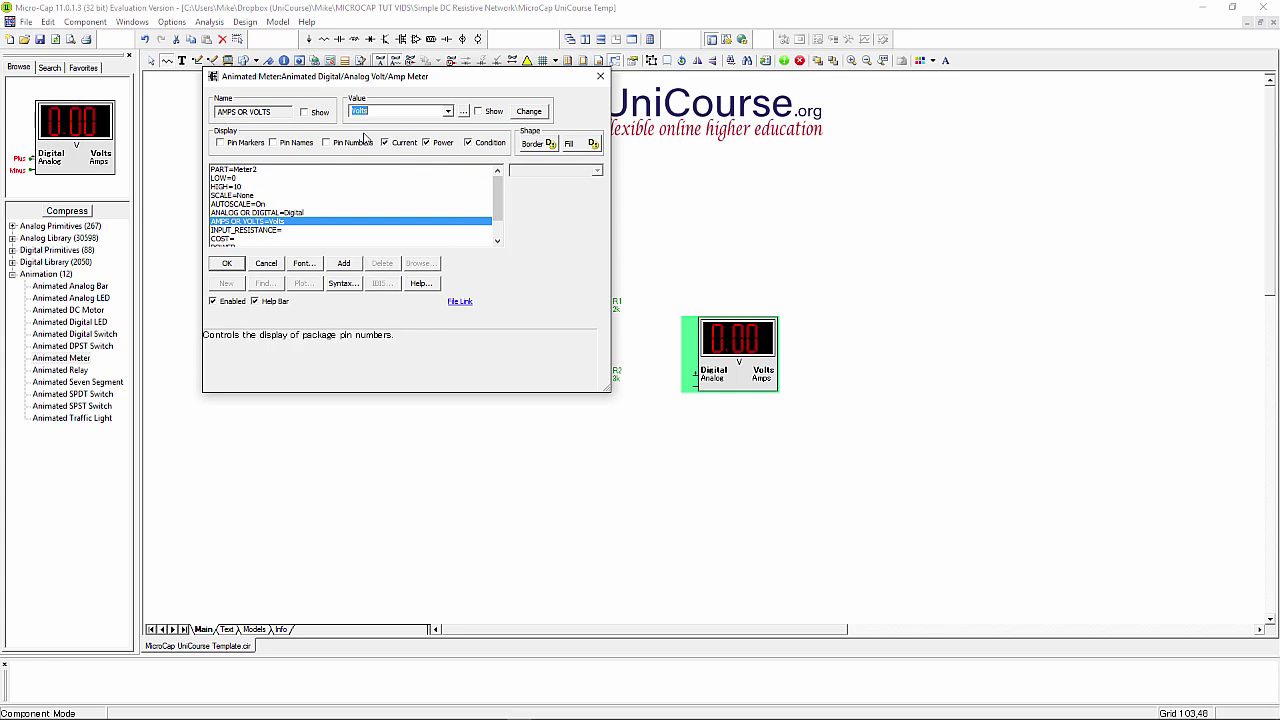
click(386, 110)
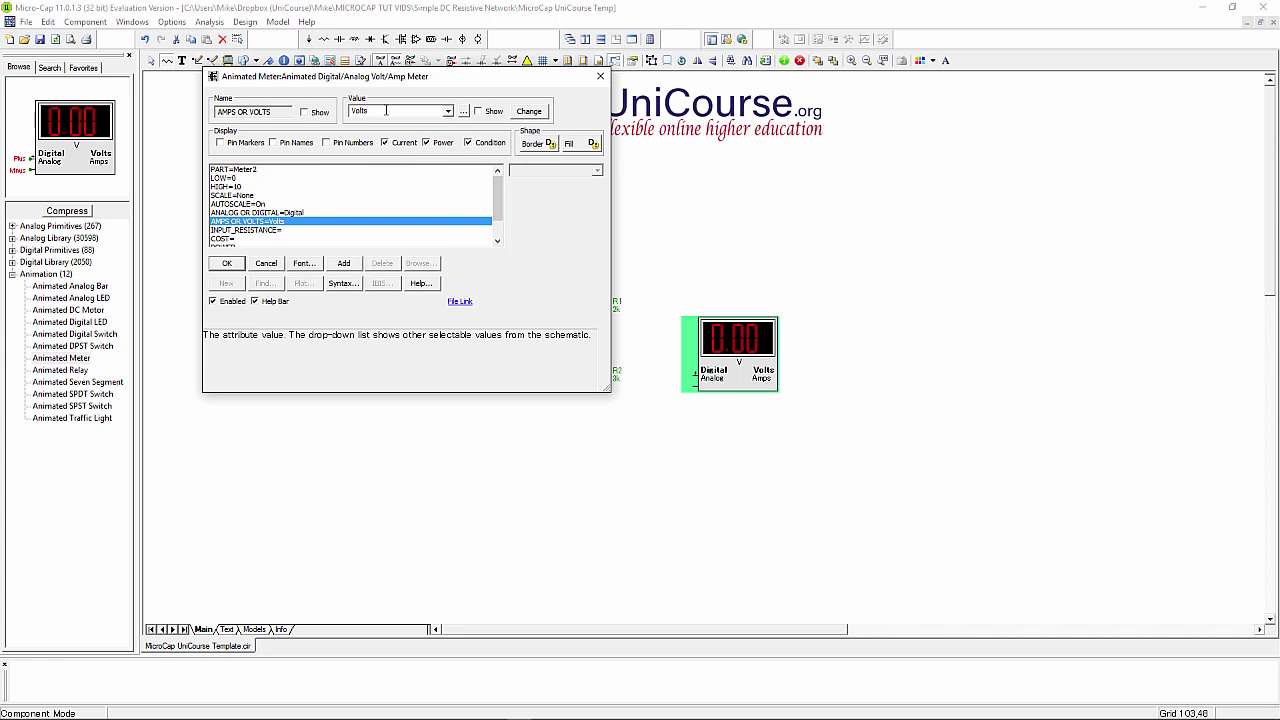
click(227, 264)
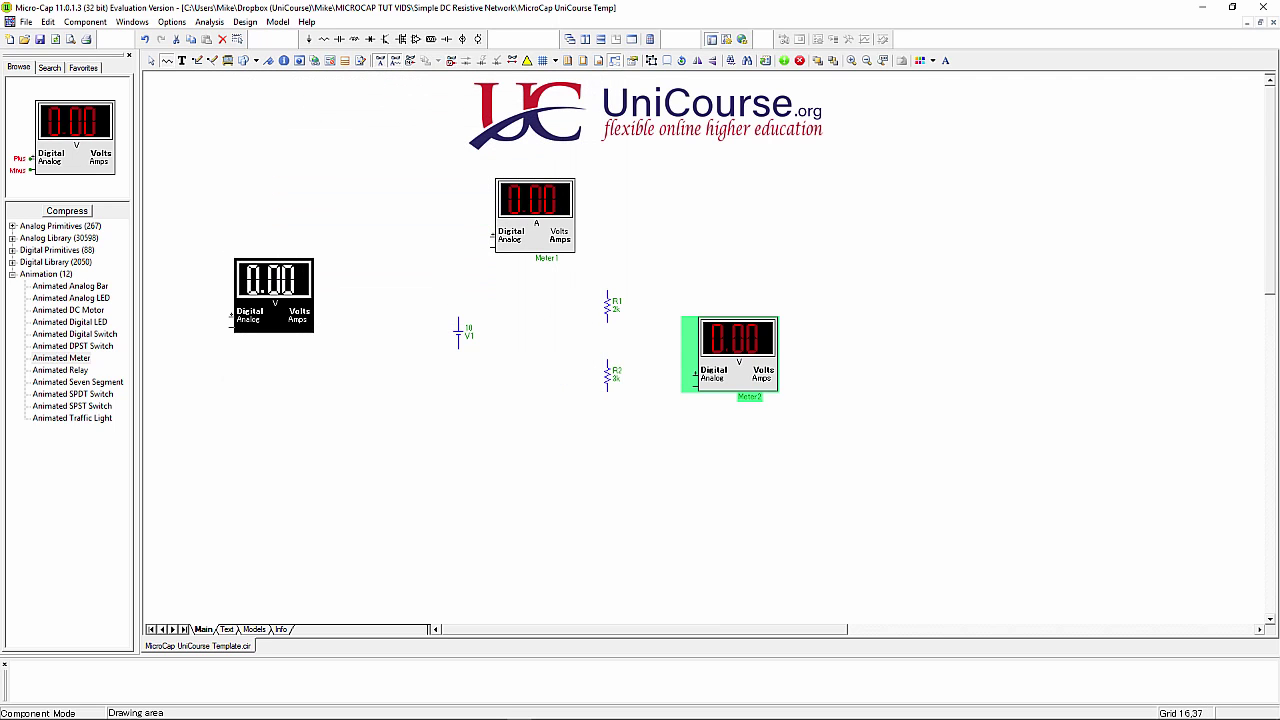
- Wire the battery to Meter1, and wire Meter2 across R2 to the R1–R2 junction and bottom wire
click(151, 60)
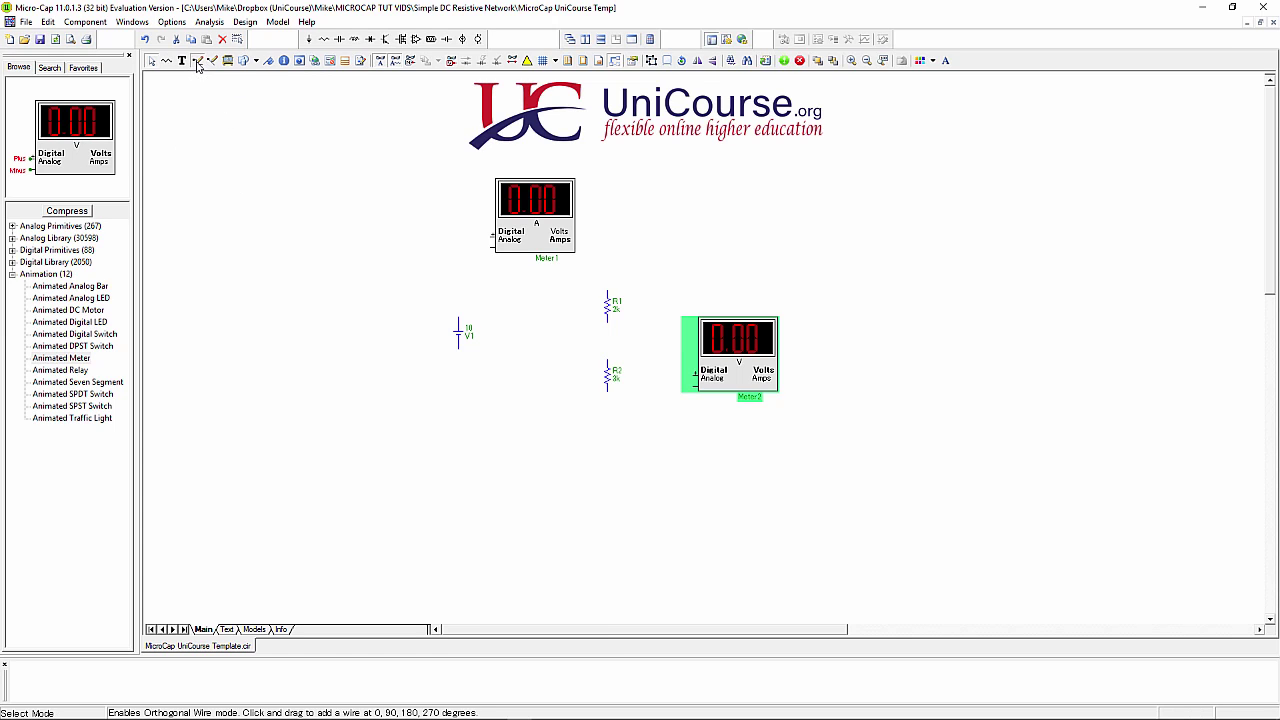
click(197, 60)
mouse_move(458, 320)
mouse_down()
mouse_move(487, 240)
mouse_move(491, 292)
mouse_move(610, 291)
mouse_move(608, 423)
mouse_move(461, 410)
mouse_move(464, 353)
mouse_up()
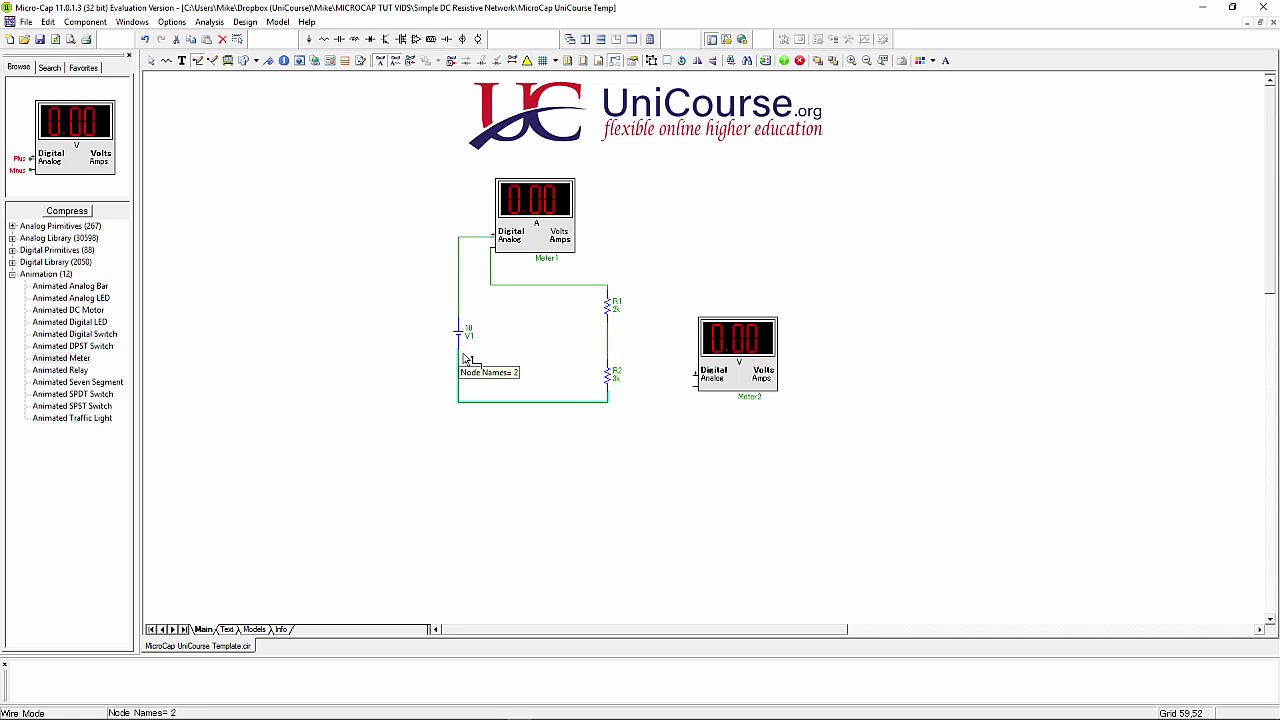
drag(694, 377, 607, 354)
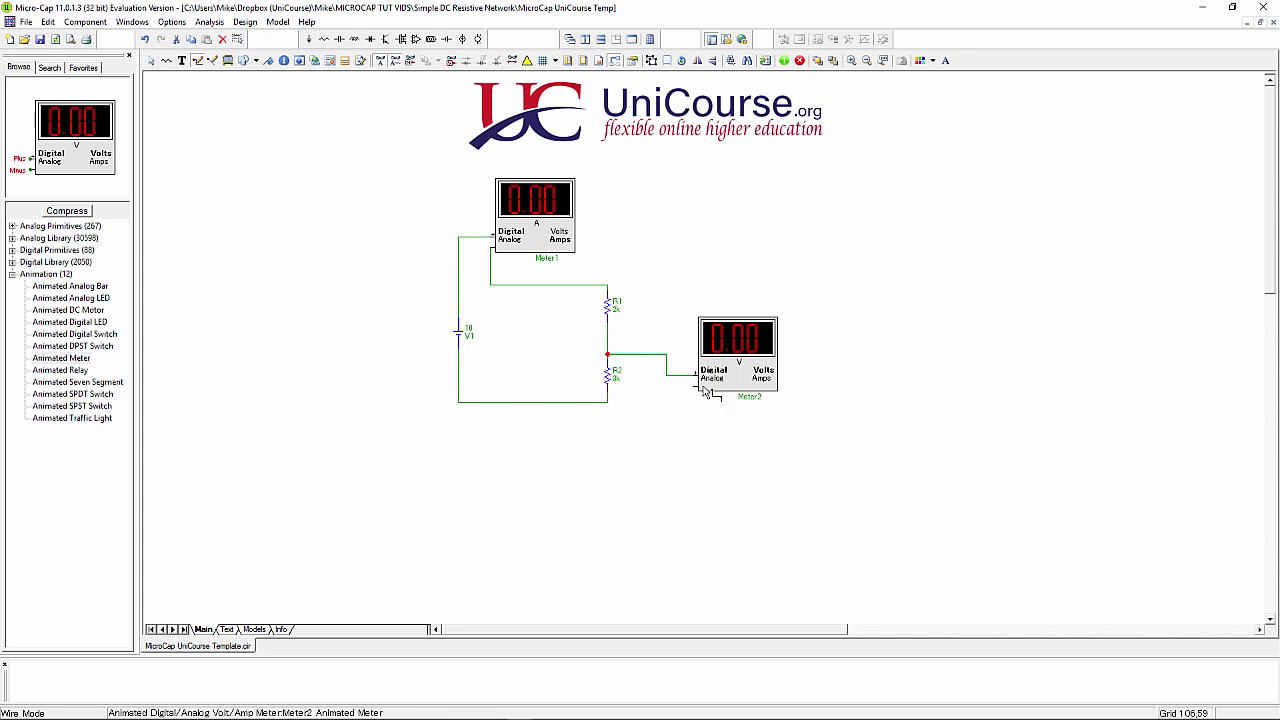
mouse_move(696, 393)
mouse_down()
mouse_move(630, 403)
mouse_move(671, 414)
mouse_move(608, 404)
mouse_up()
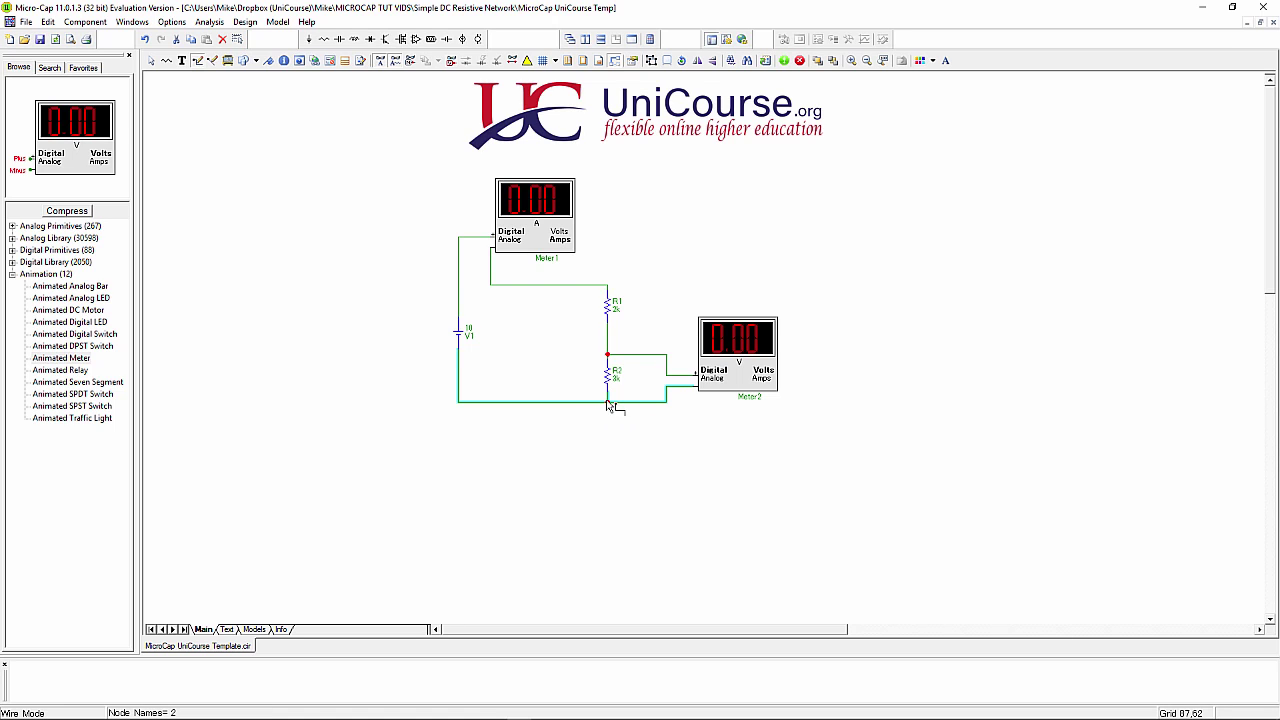
- Place a ground at the lower-left wire corner below V1 and zoom in on the circuit
click(310, 40)
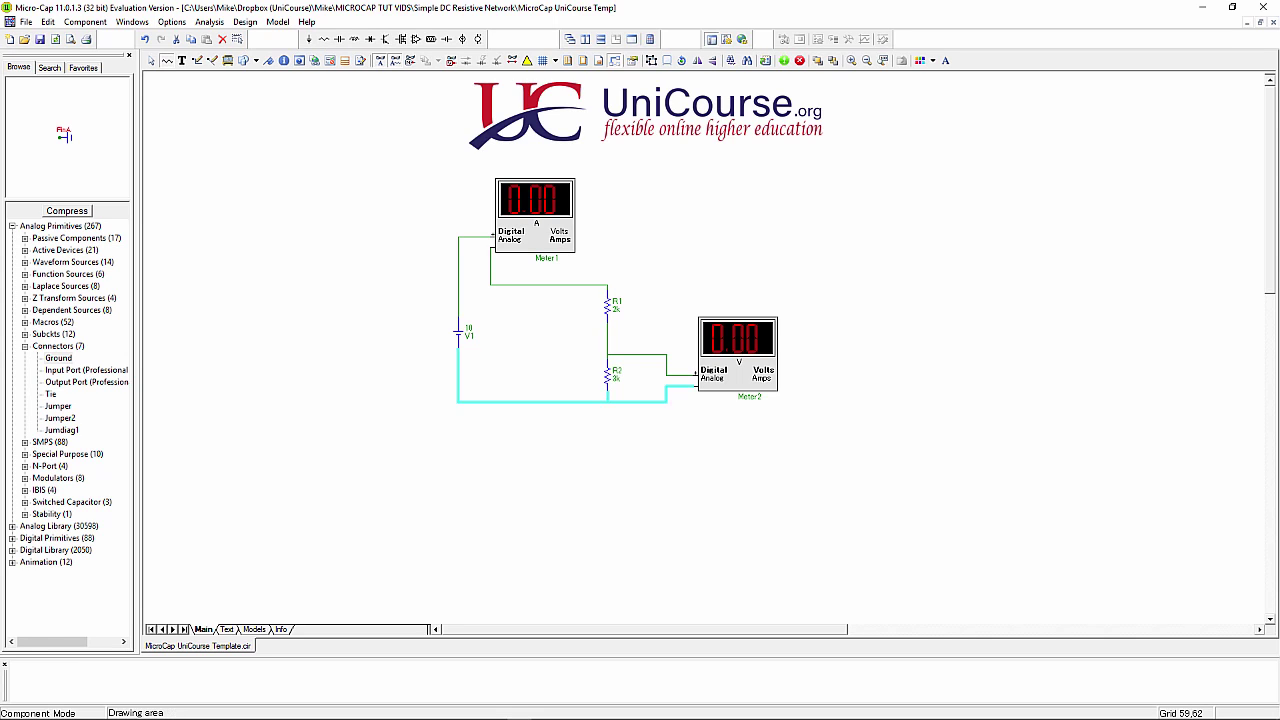
click(458, 406)
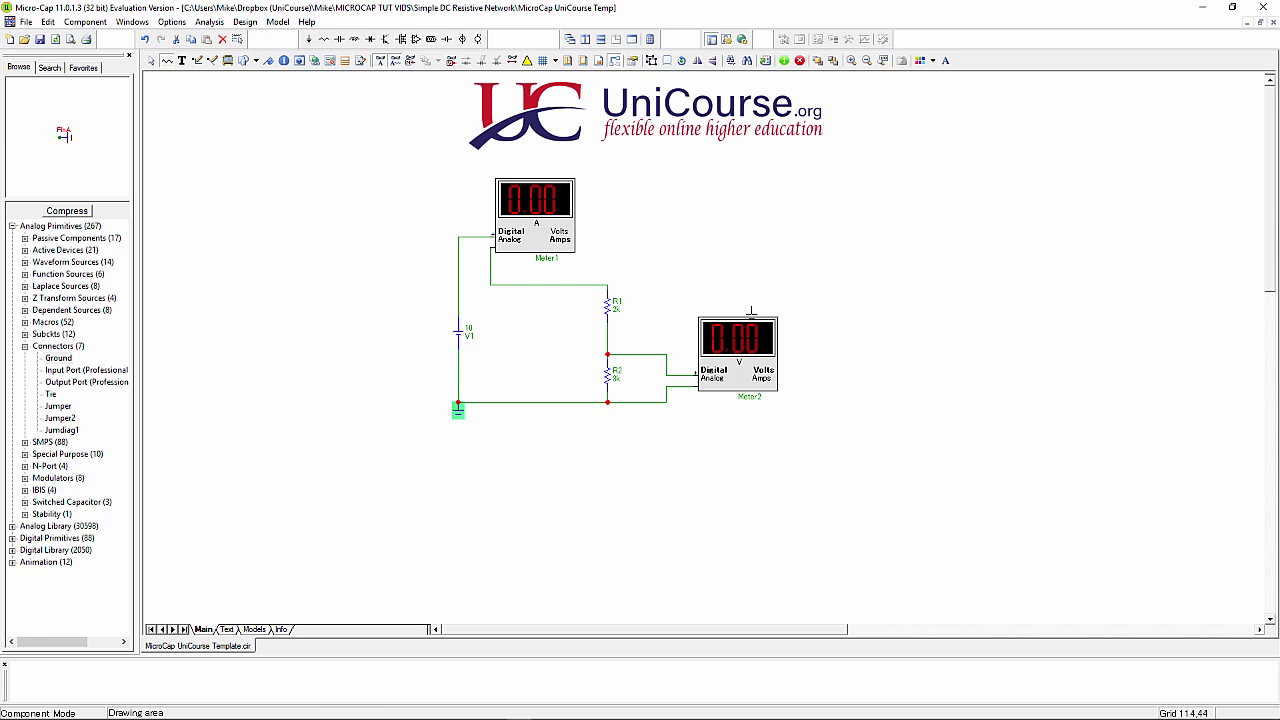
click(851, 61)
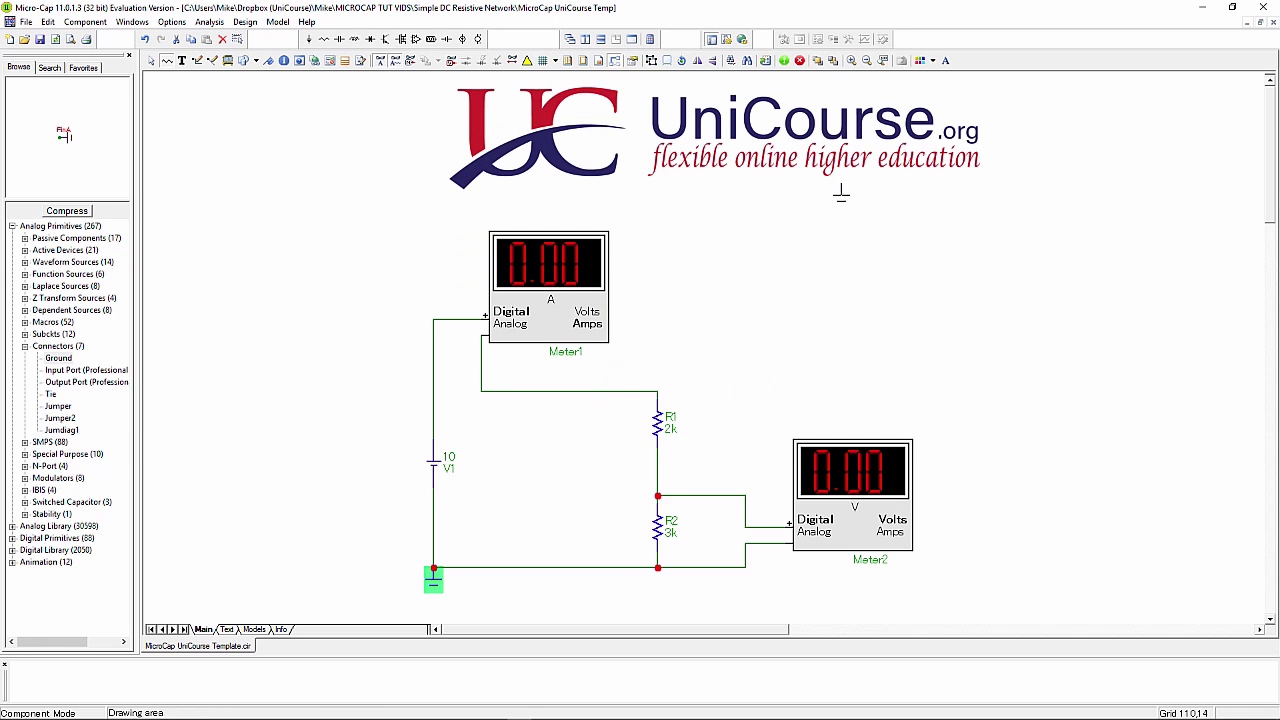
click(433, 578)
click(151, 61)
click(210, 248)
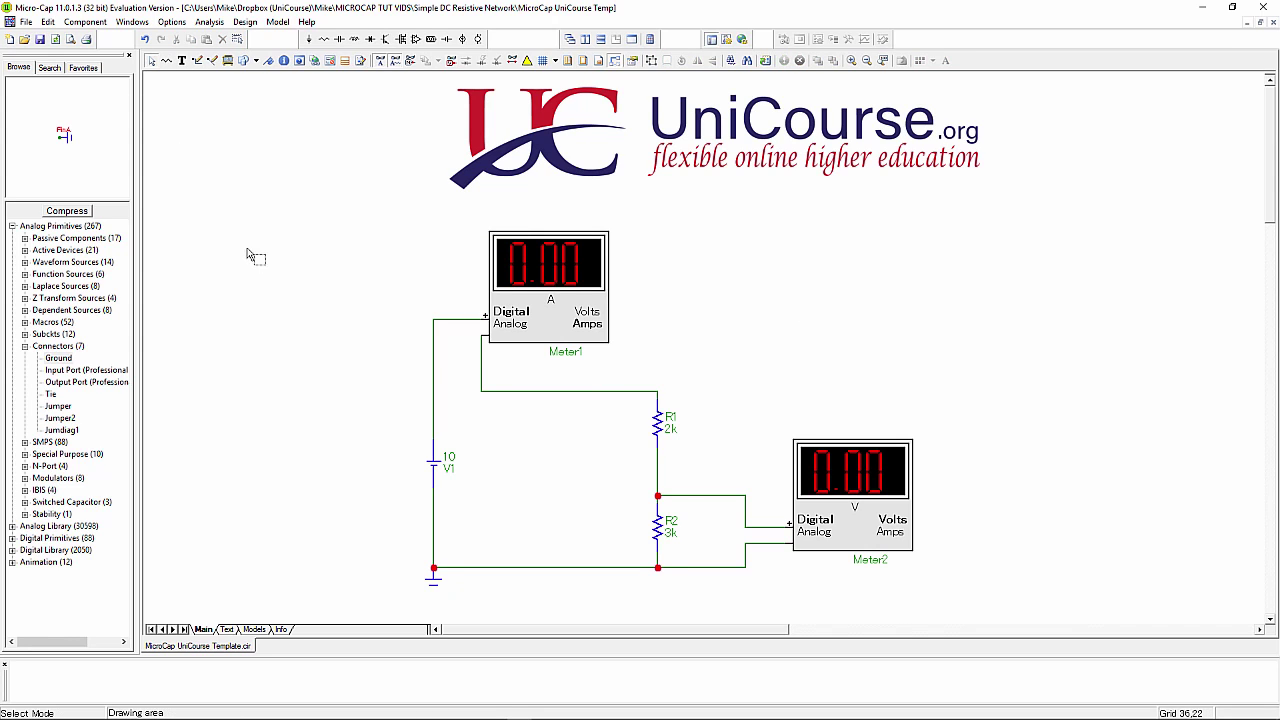
- Run Dynamic DC analysis, move the Limits window aside, and toggle the component attribute text
click(209, 22)
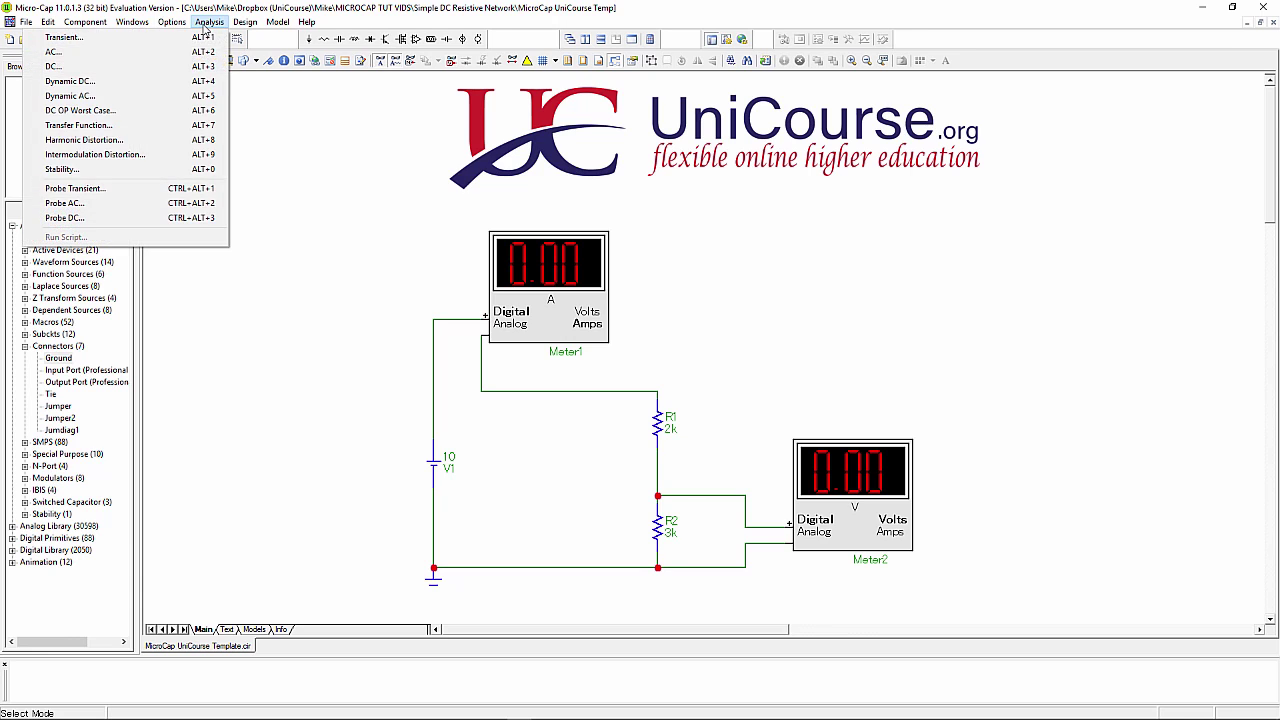
click(70, 81)
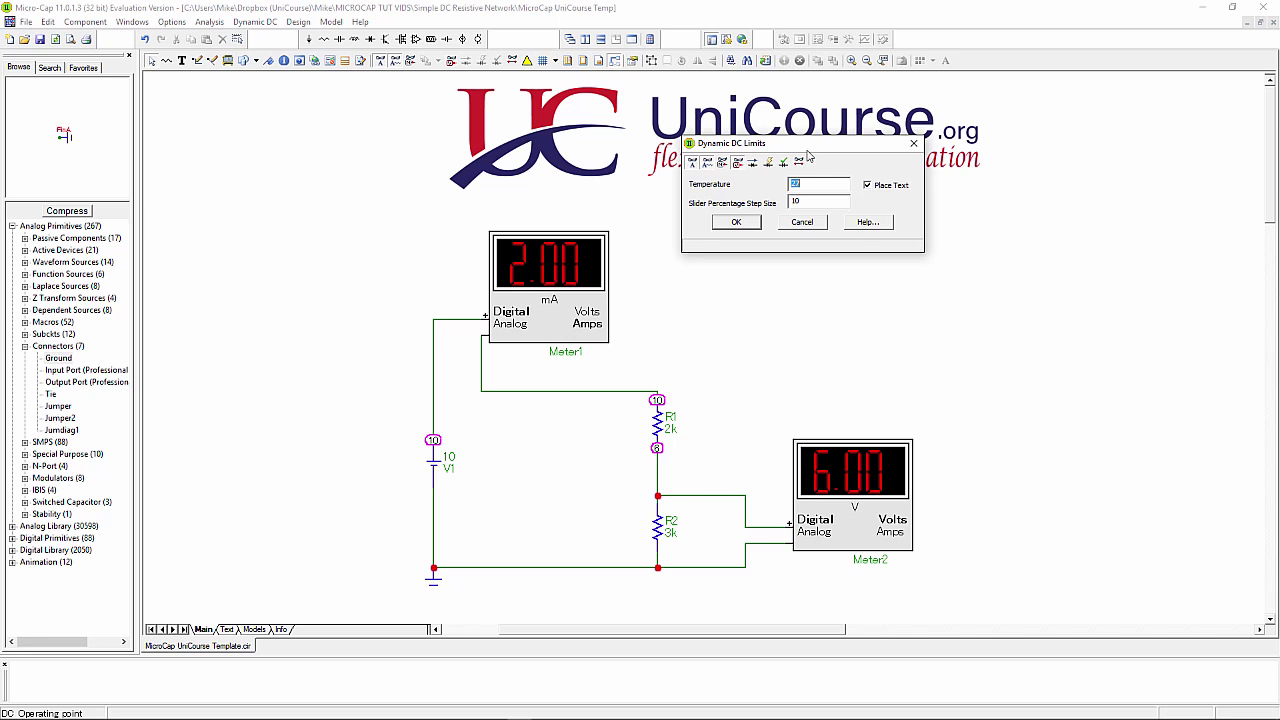
drag(812, 152, 790, 259)
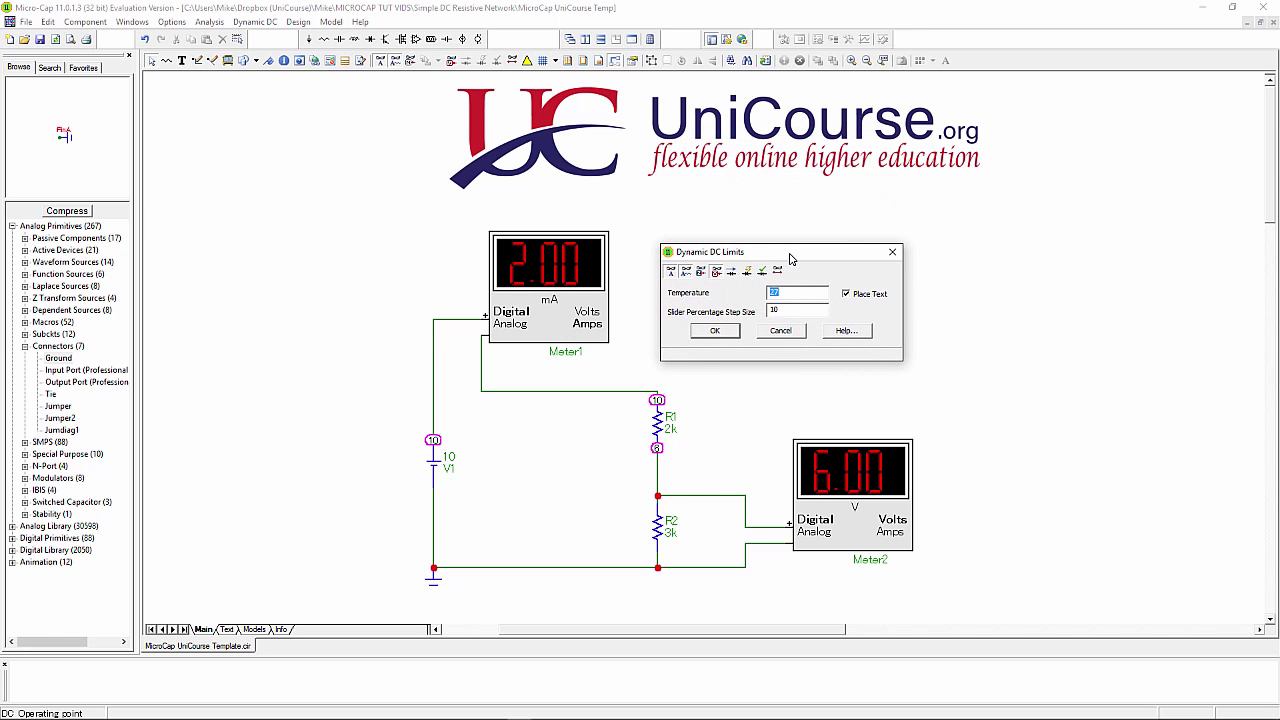
click(686, 276)
click(686, 276)
click(686, 277)
click(686, 277)
click(686, 277)
click(686, 277)
- Toggle node numbers on and off in the node voltage labels
click(700, 278)
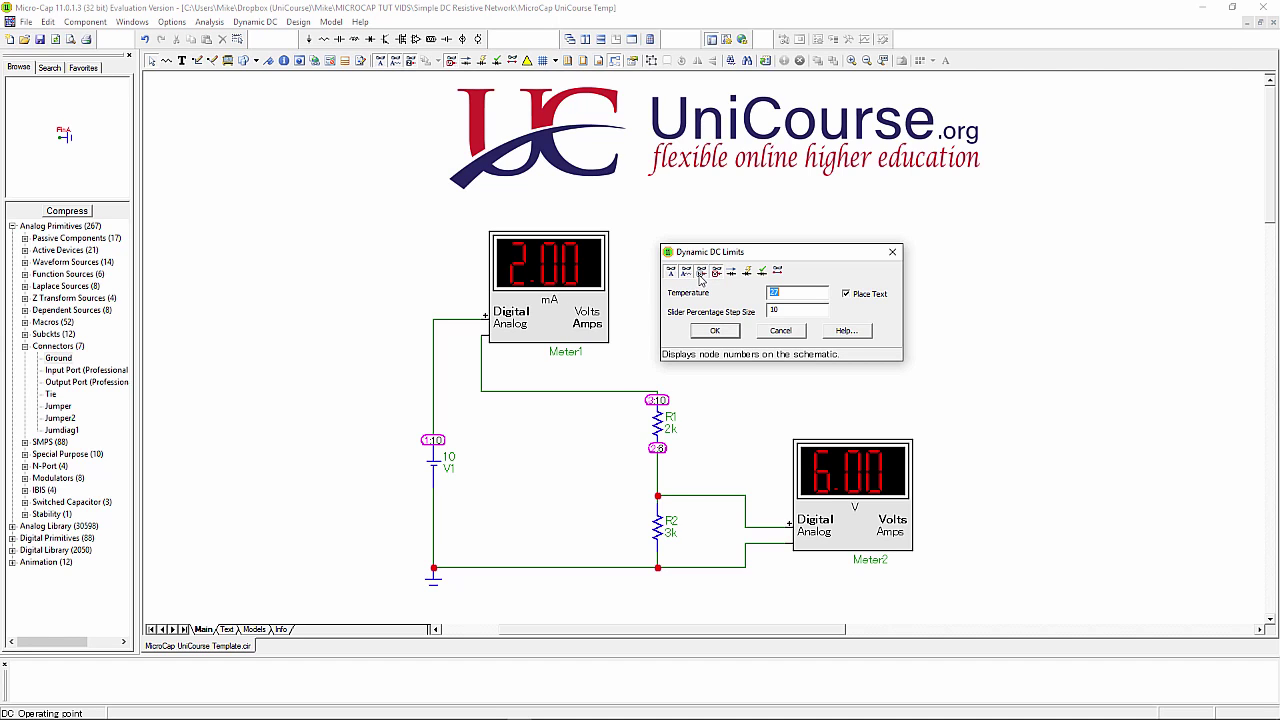
click(700, 278)
click(700, 278)
click(700, 278)
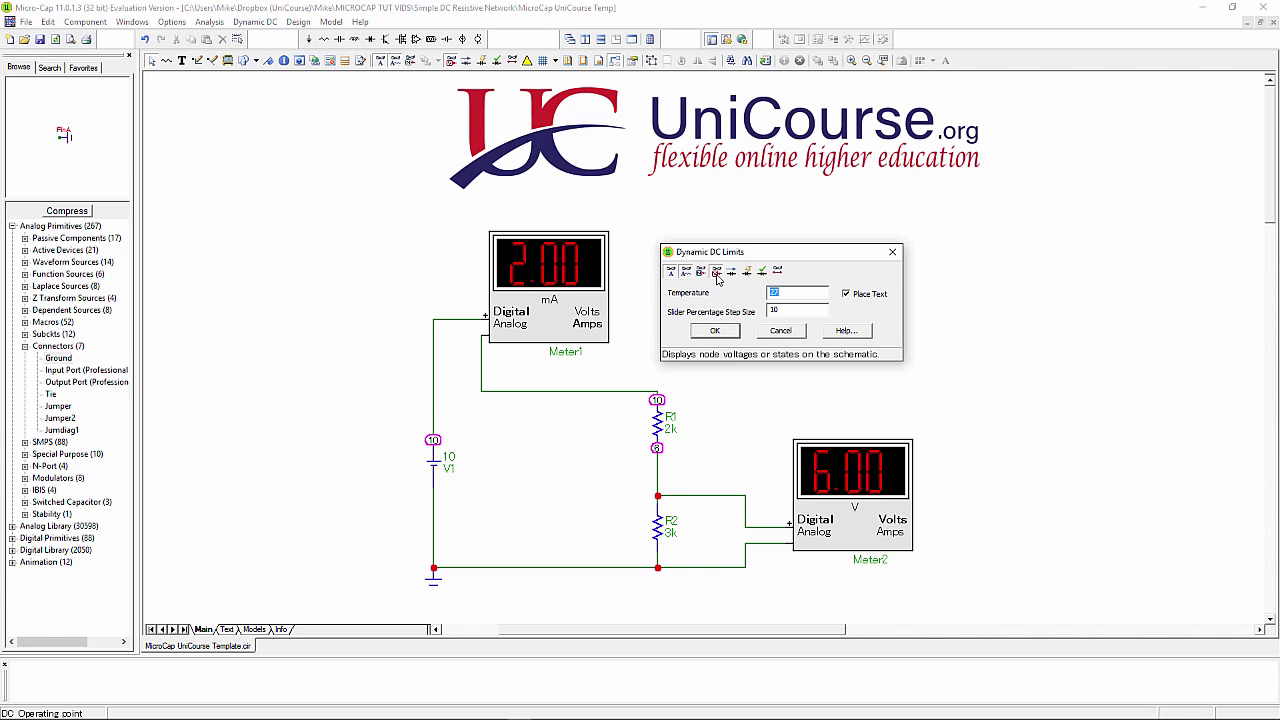
- Preview branch currents, power dissipation and device conditions on the schematic
click(716, 272)
click(731, 273)
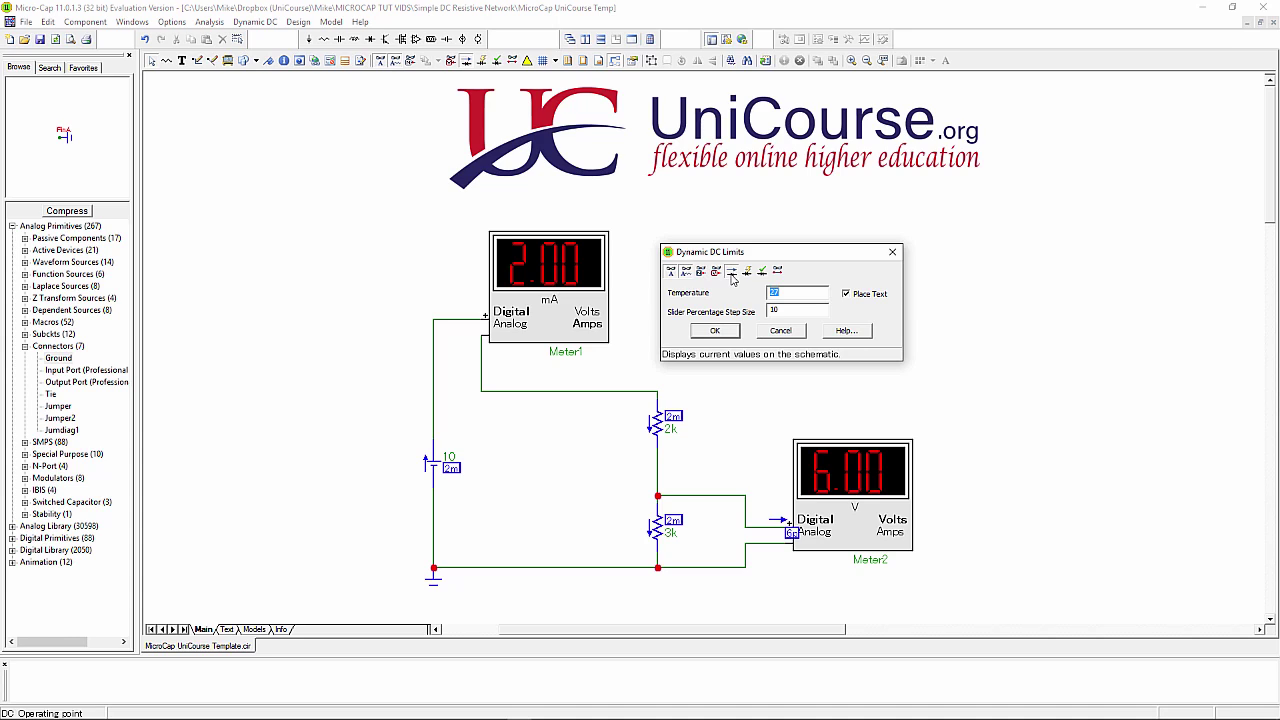
click(732, 274)
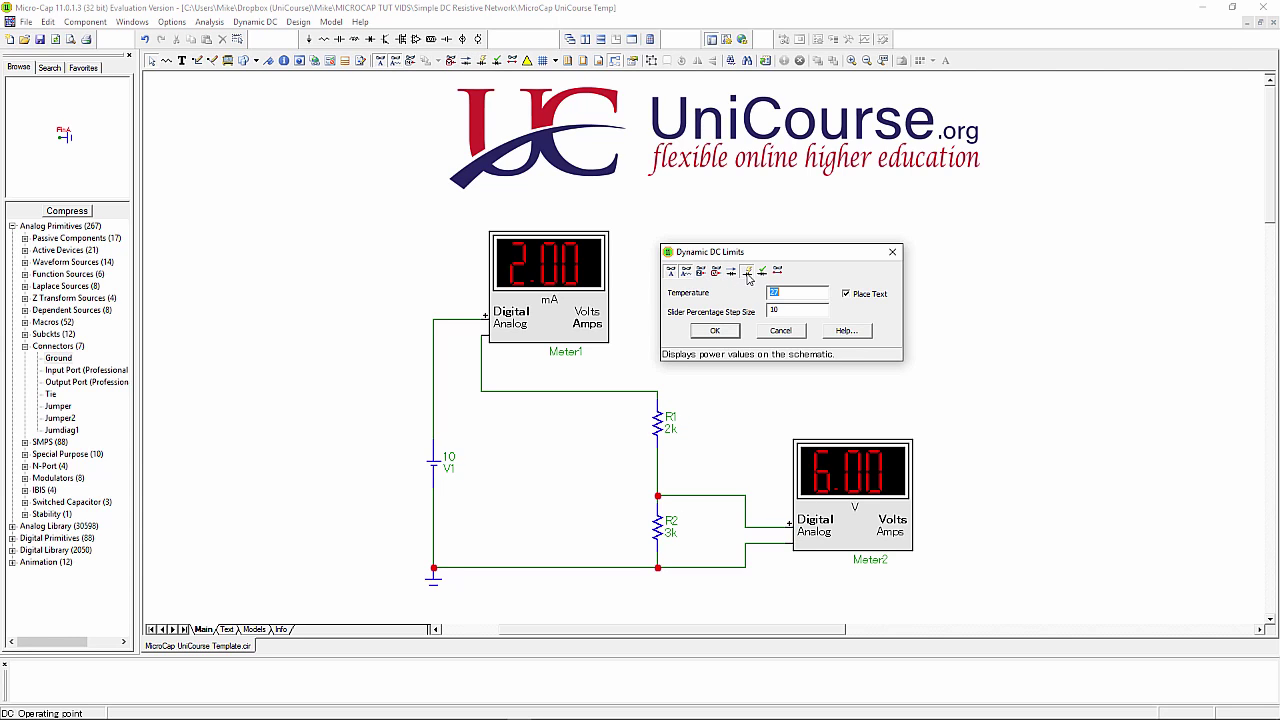
click(747, 274)
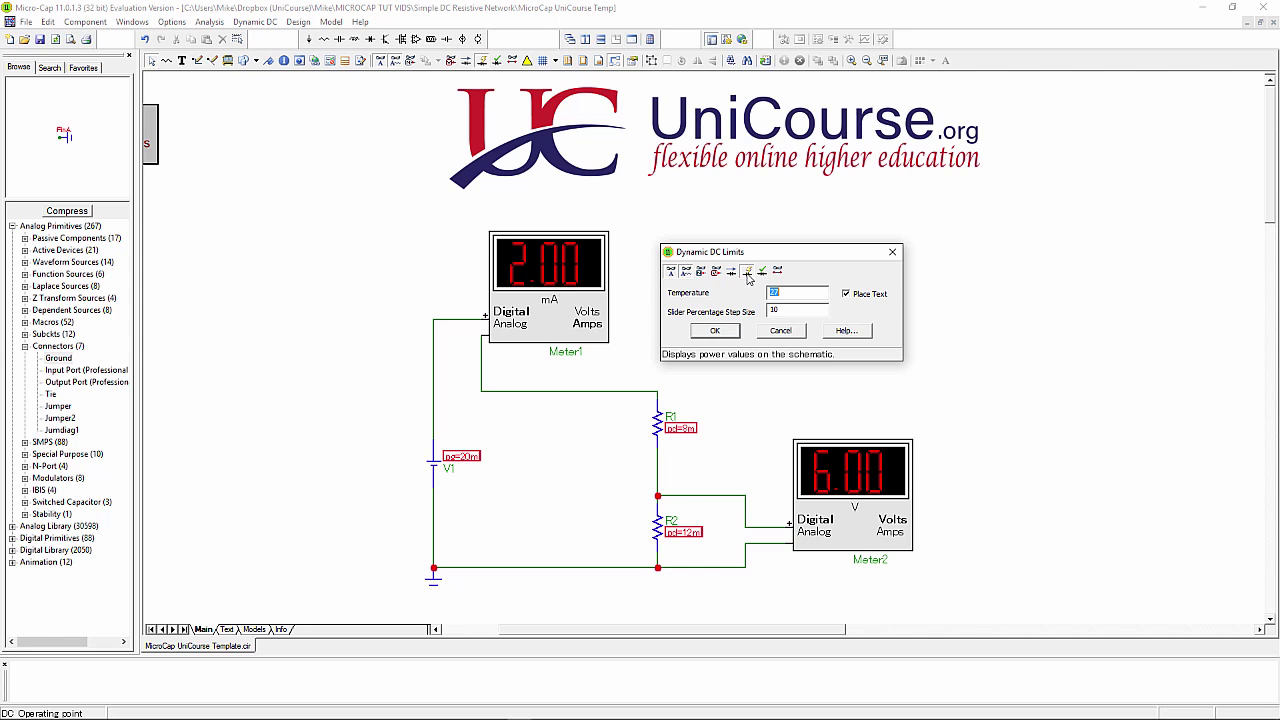
click(747, 274)
click(762, 274)
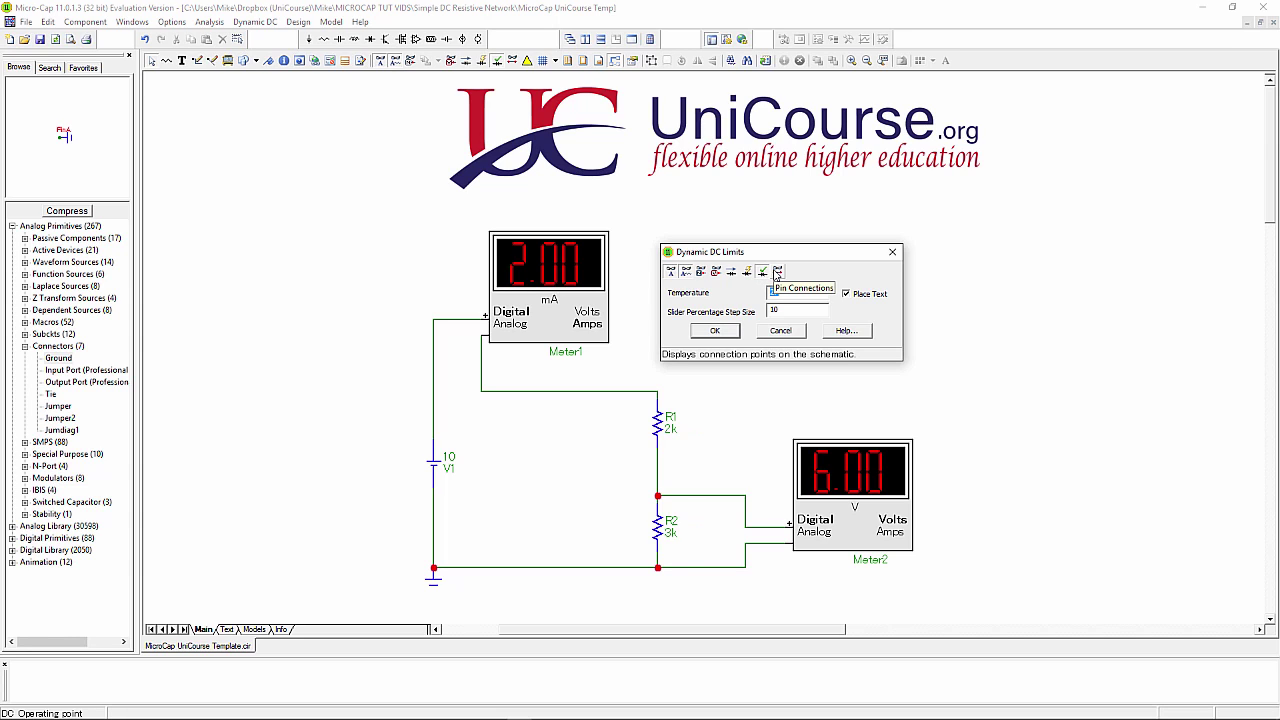
- Toggle pin connections, then label nodes with numbers and voltages, such as 1:10
click(778, 273)
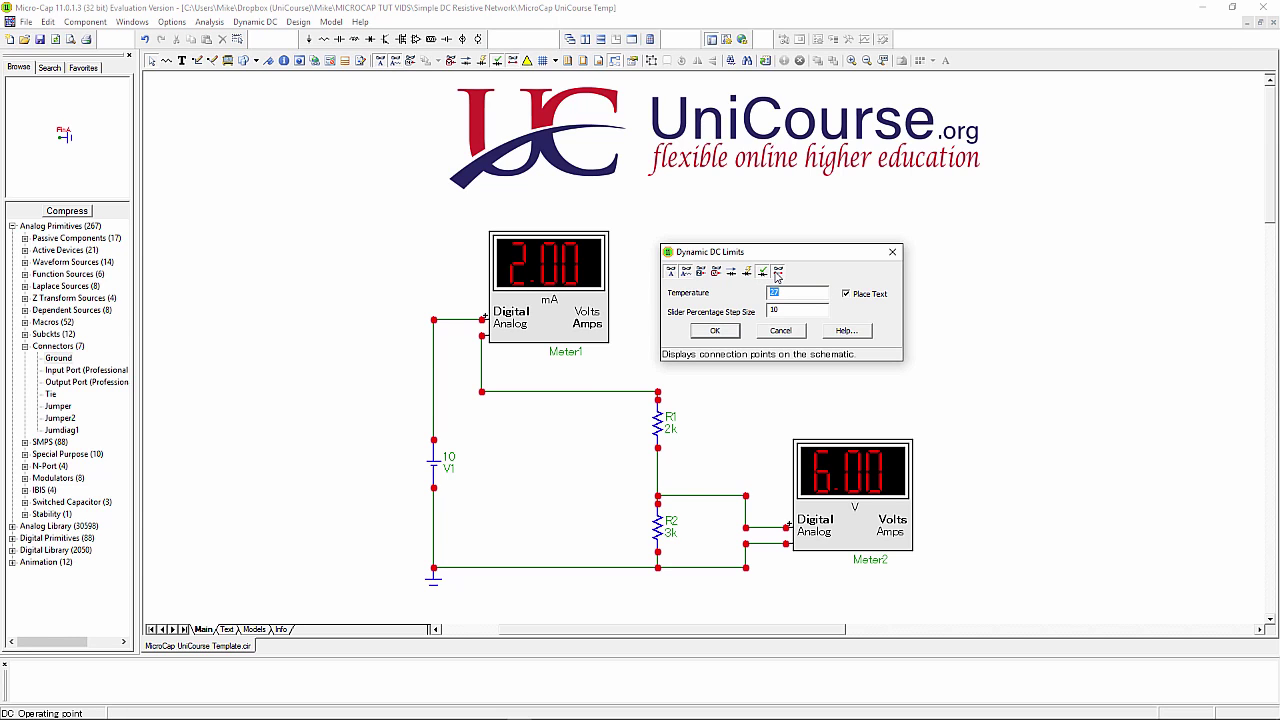
click(778, 274)
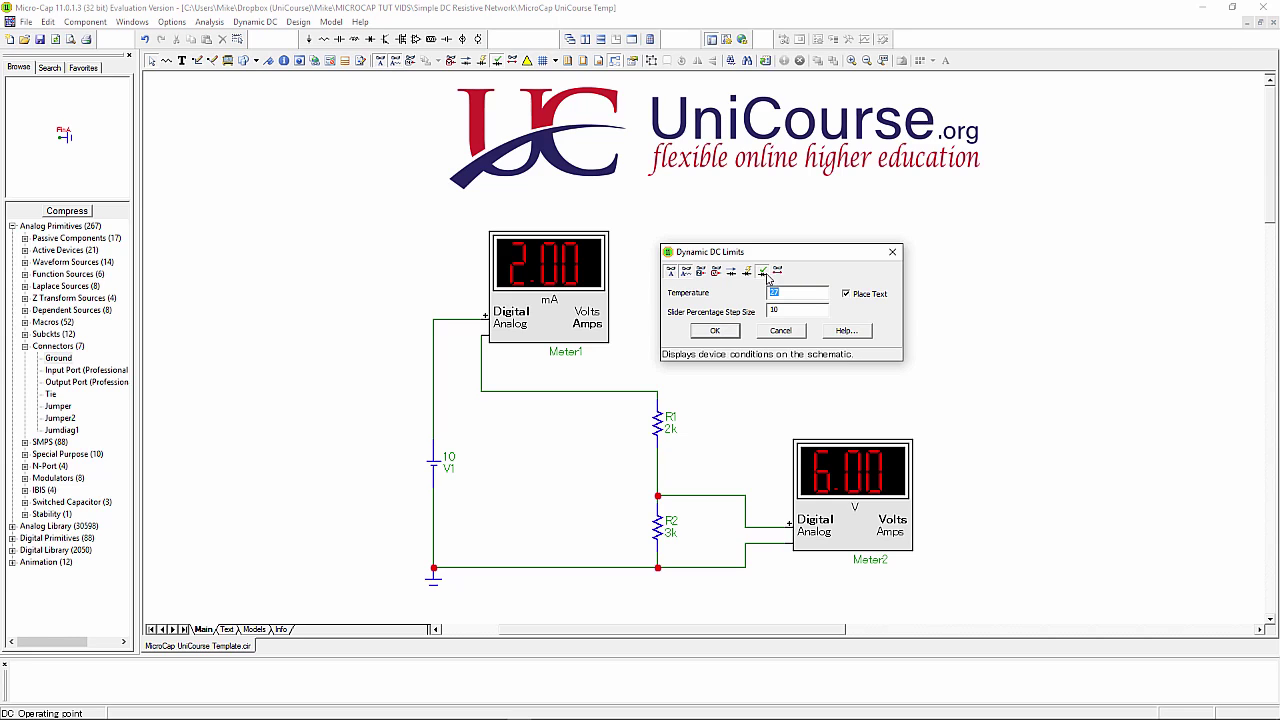
click(700, 273)
click(700, 273)
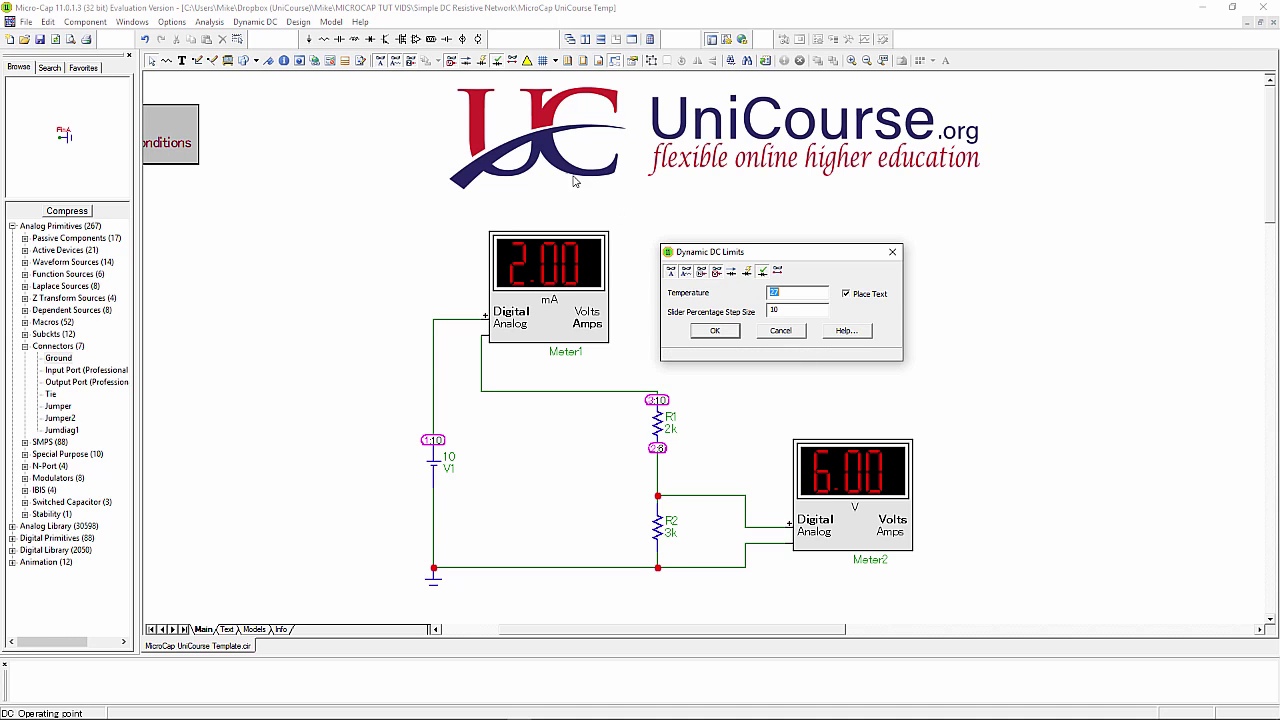
- Close the Dynamic DC Limits window with OK and exit the Dynamic DC analysis
click(262, 22)
click(715, 331)
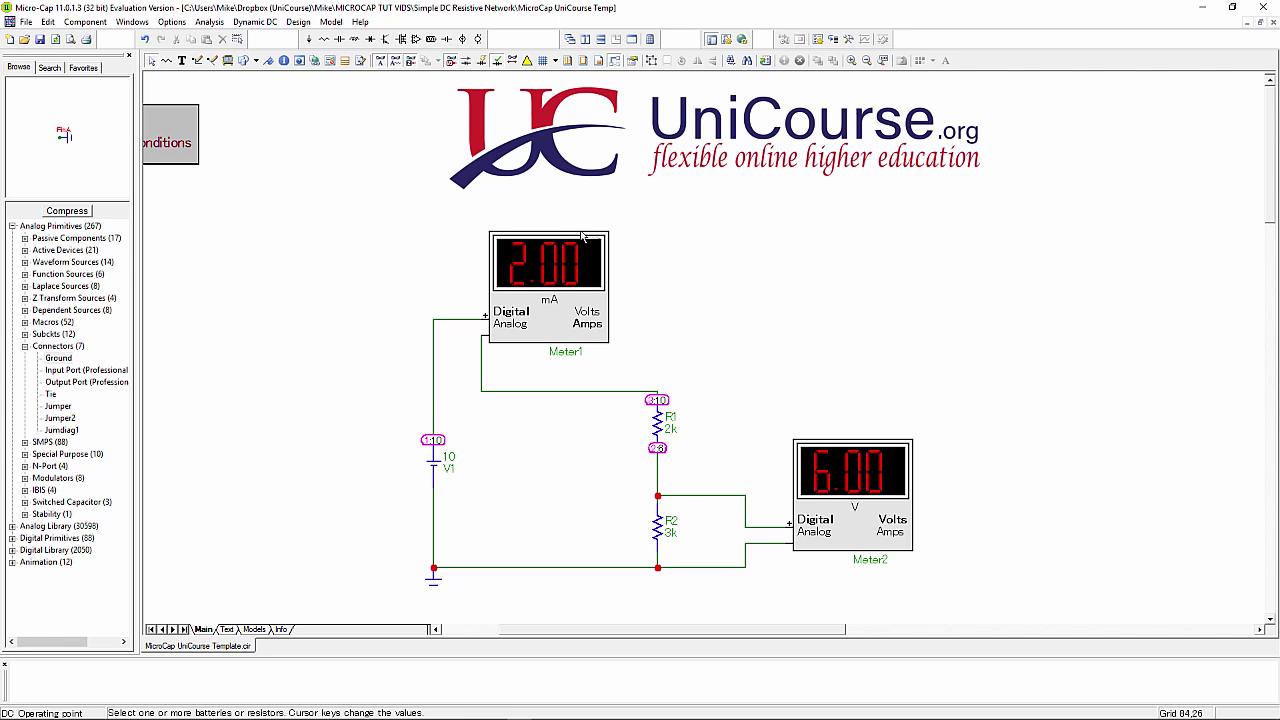
click(256, 22)
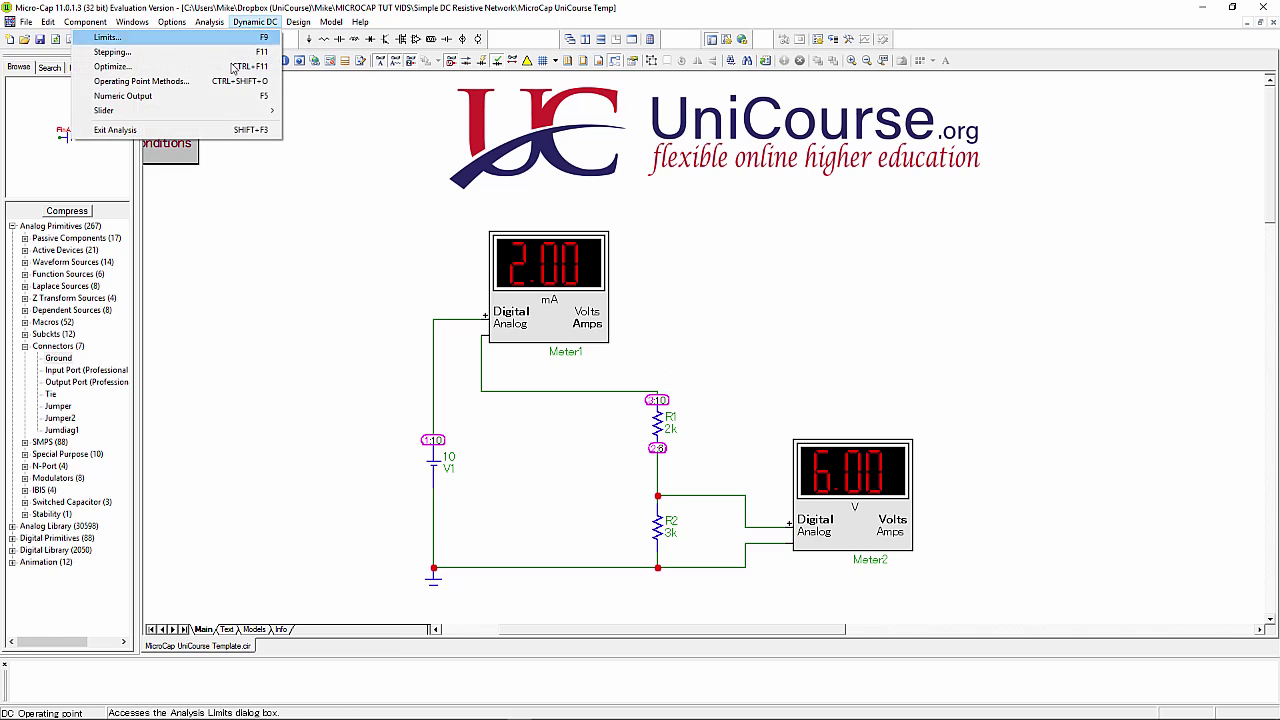
click(176, 131)
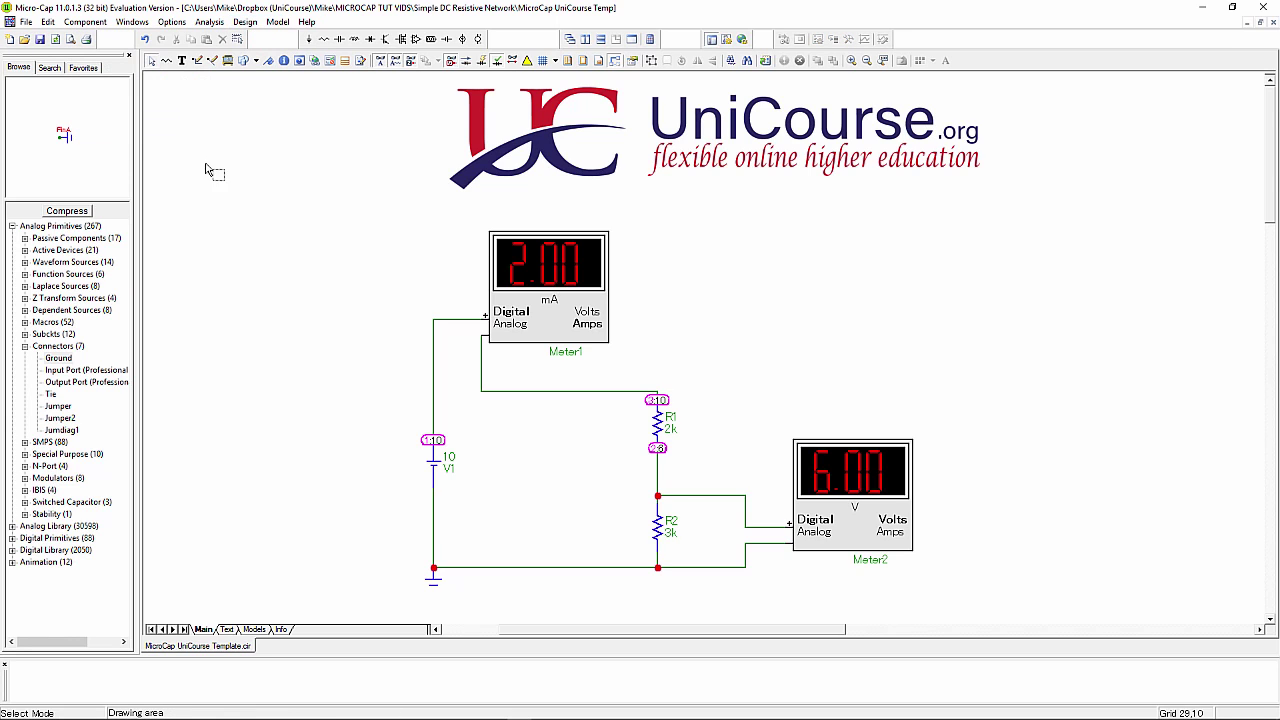